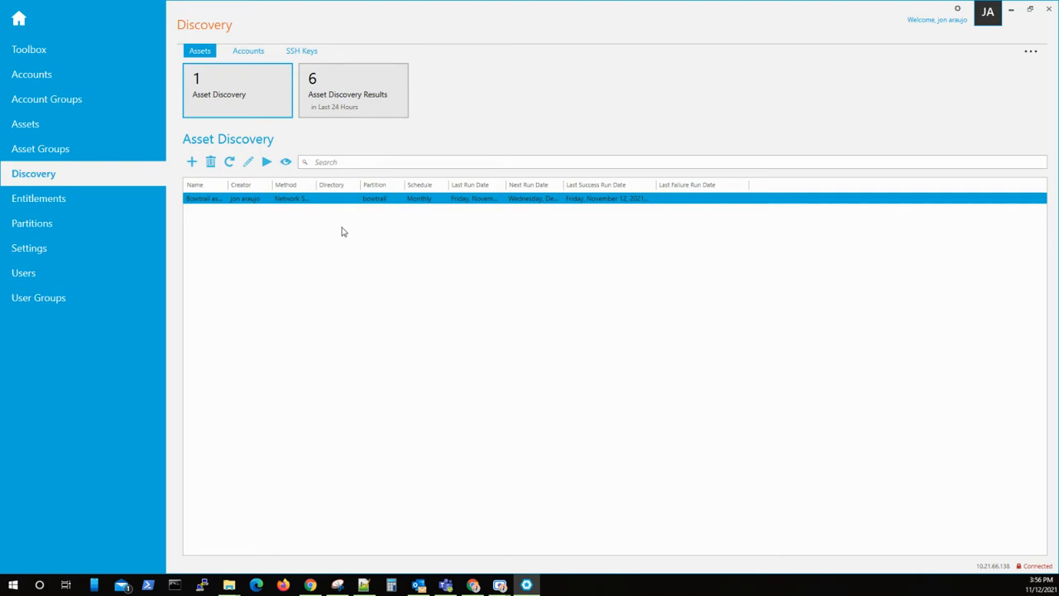
# Go to the Assets page and show the general details of Linux asset 10.21.66.130.
pyautogui.click(87, 128)
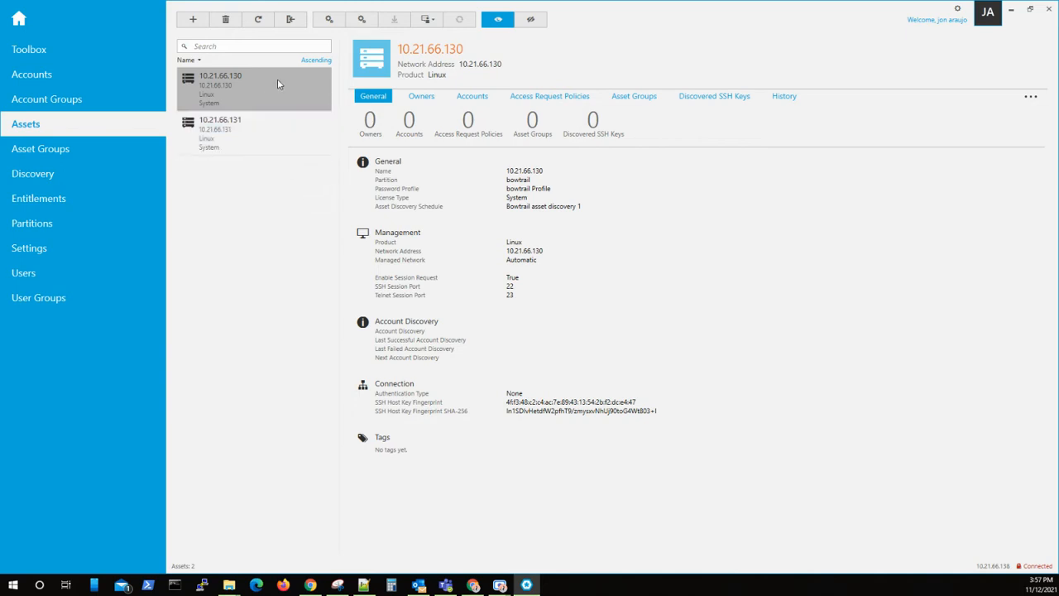
# Edit the asset's general details and rename it to CentOS01.
pyautogui.moveTo(439, 153)
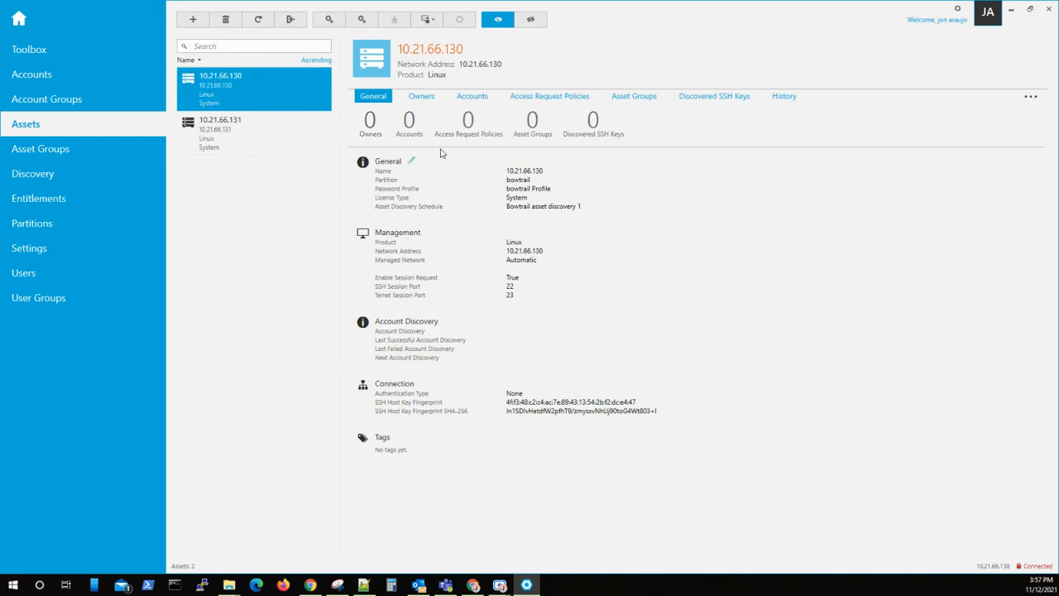
pyautogui.click(411, 161)
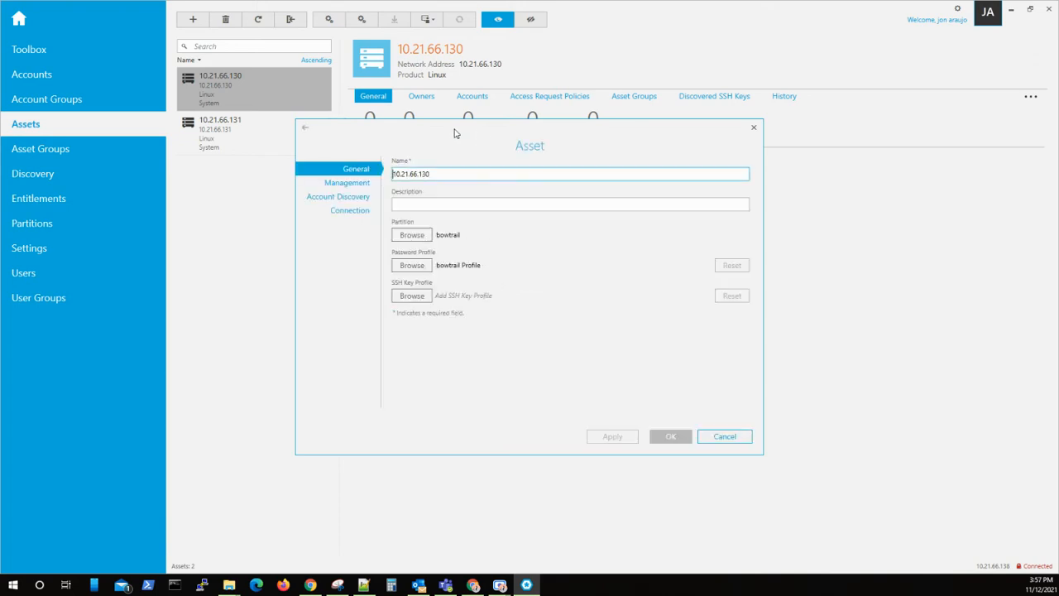
pyautogui.moveTo(459, 132); pyautogui.dragTo(597, 145)
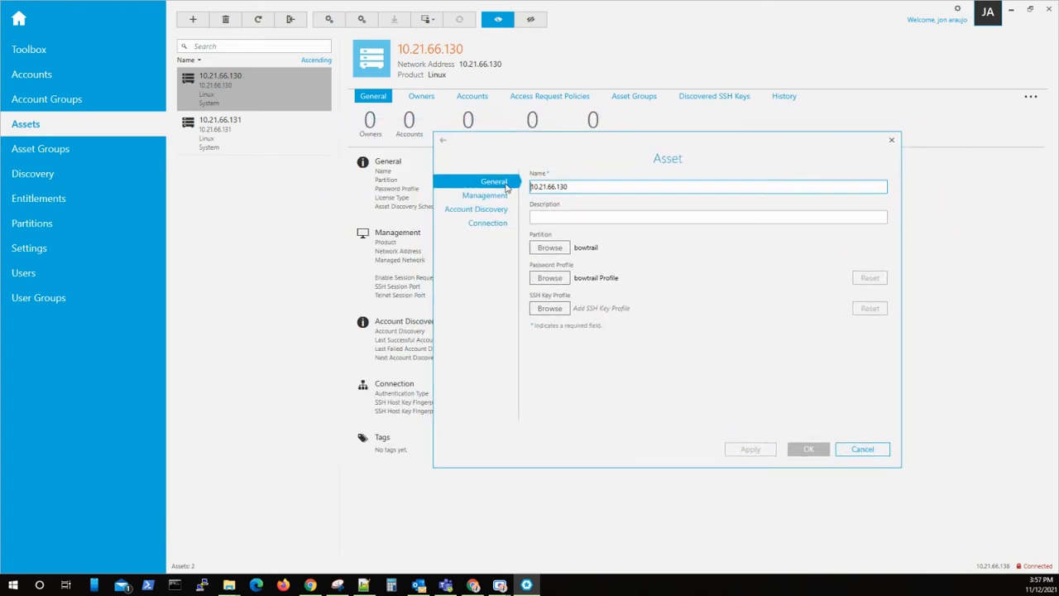
pyautogui.moveTo(620, 184); pyautogui.dragTo(499, 187)
pyautogui.press('BackSpace')
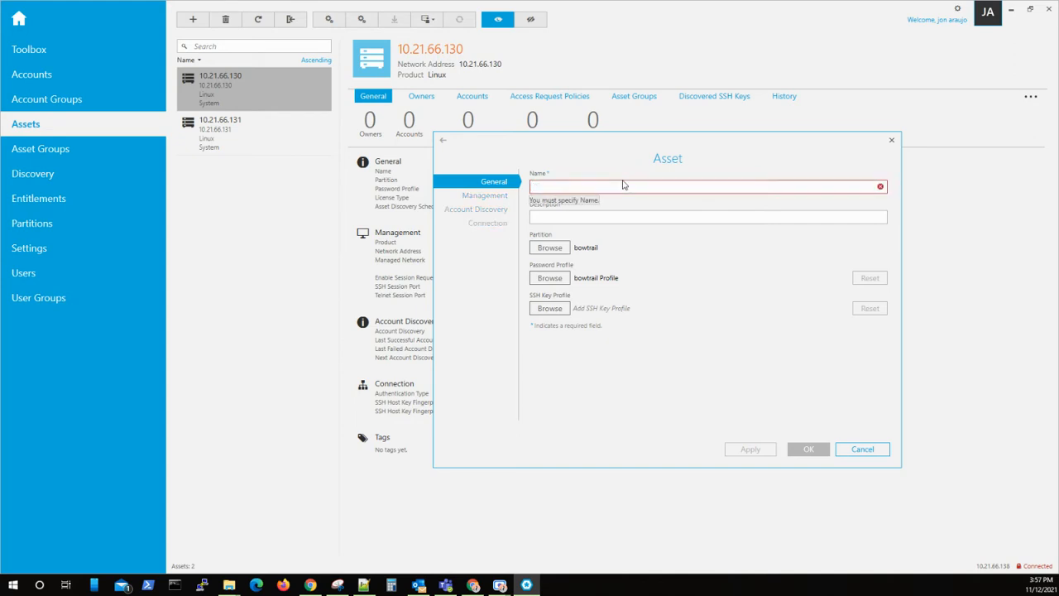
pyautogui.write('CentOS')
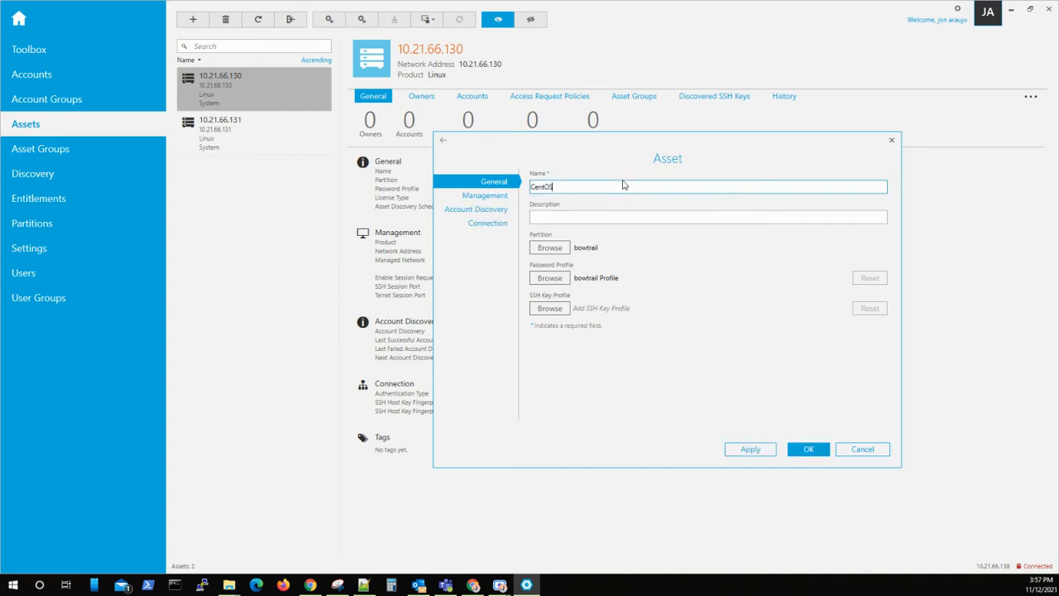
pyautogui.write('01')
# Start a new account discovery setting from the asset's Management > Account Discovery page.
pyautogui.click(492, 196)
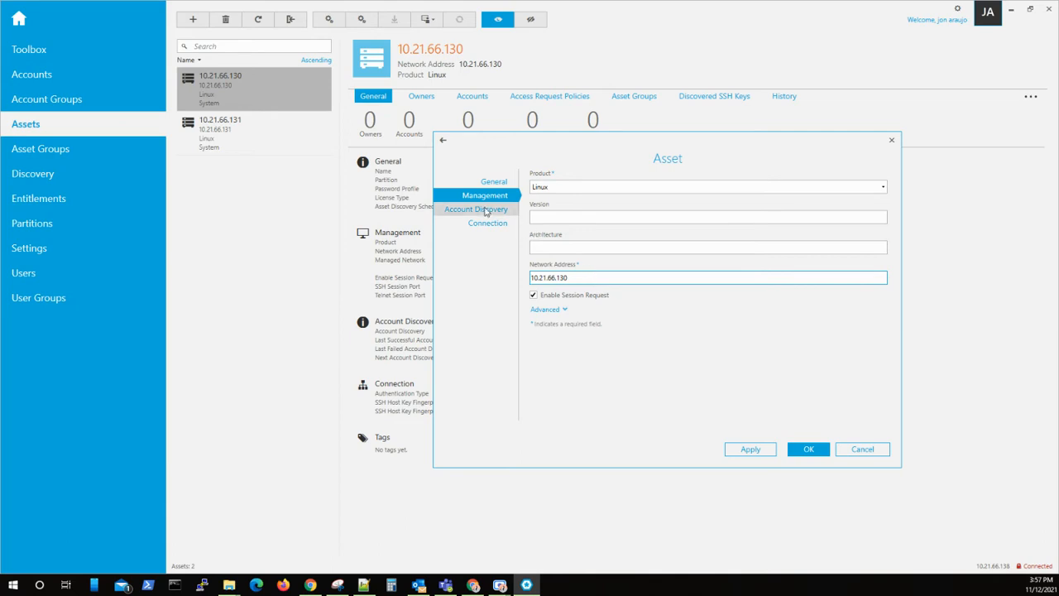
pyautogui.click(486, 211)
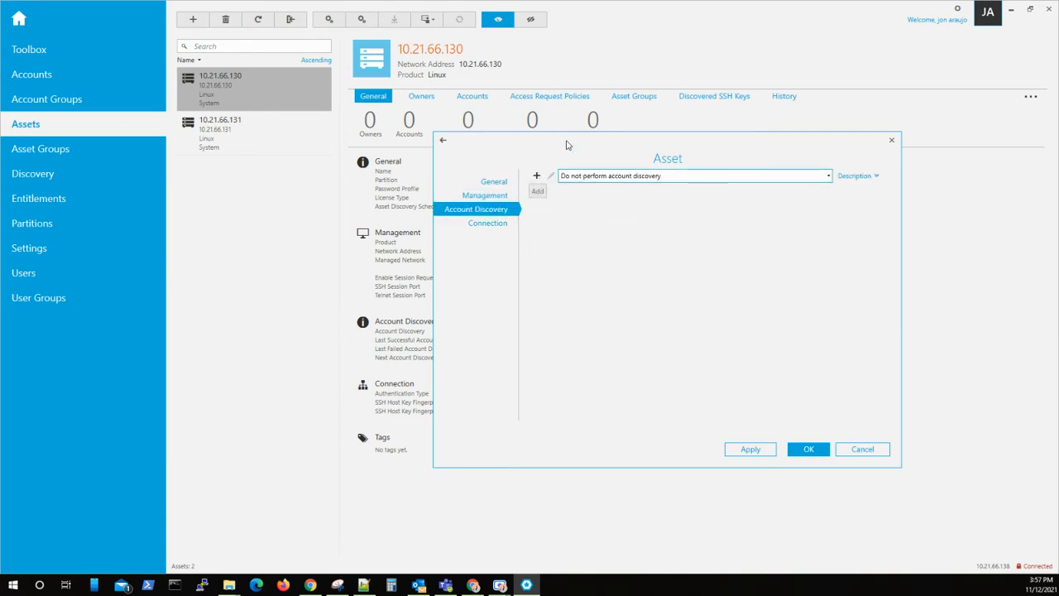
pyautogui.click(545, 169)
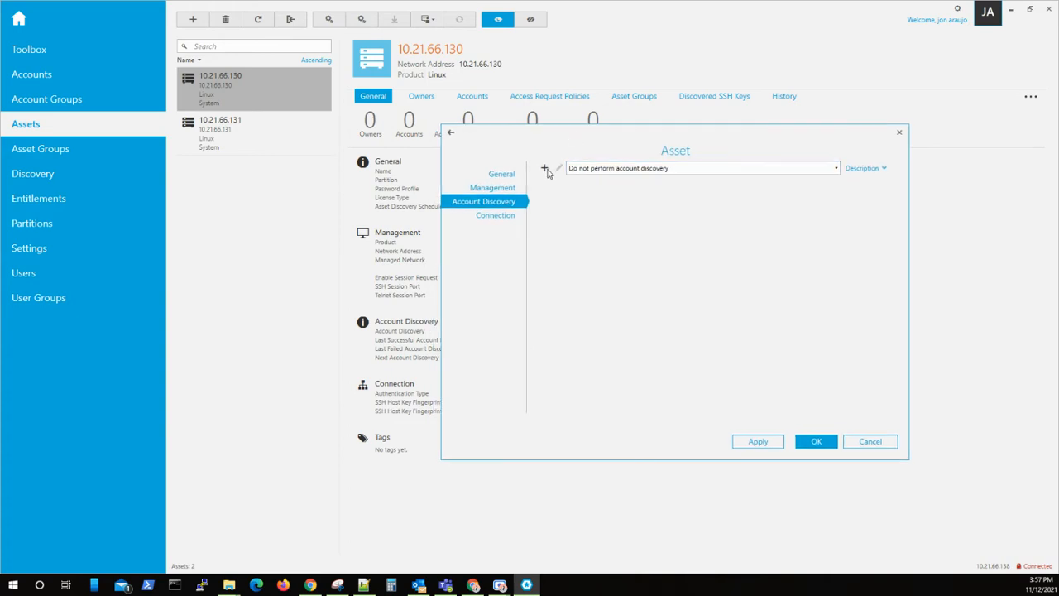
# Name the discovery setting 'CentOS01 accounts' and schedule it to run every 1 week.
pyautogui.click(561, 184)
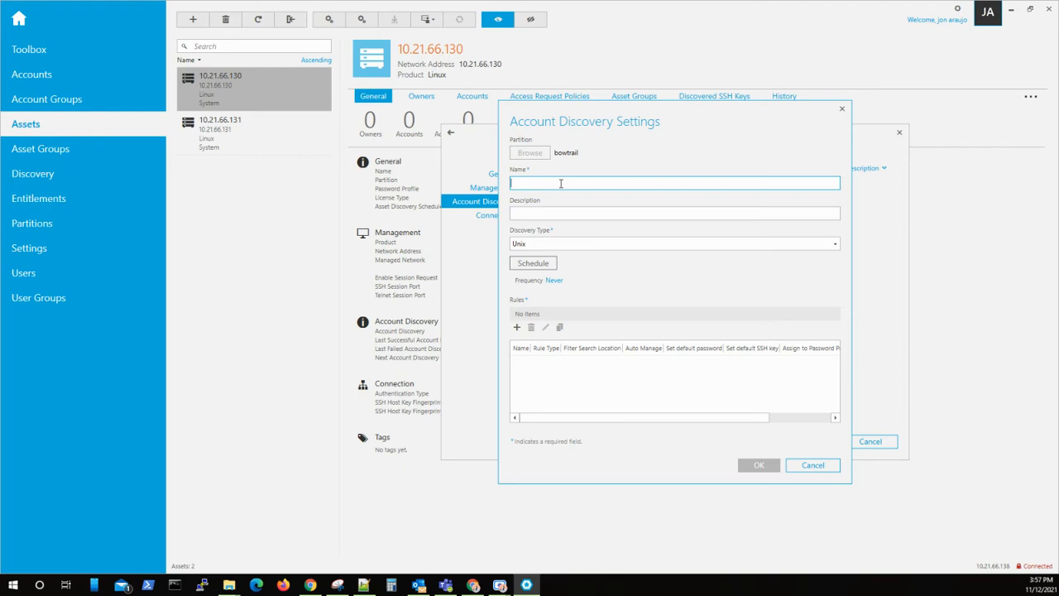
pyautogui.write('CentOS01 accounts')
pyautogui.click(550, 264)
pyautogui.click(550, 265)
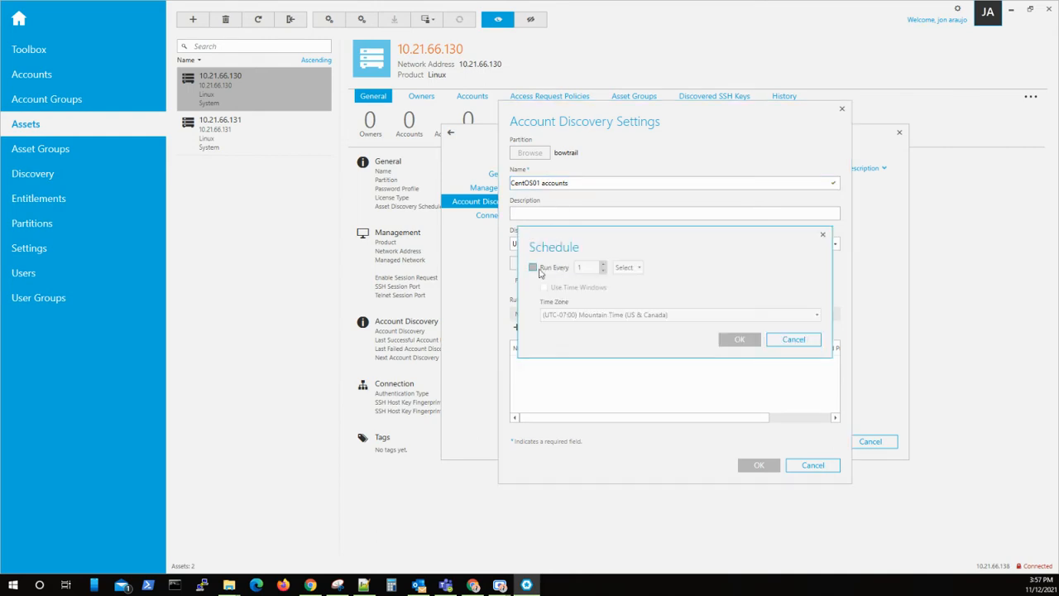
pyautogui.click(534, 268)
pyautogui.click(627, 267)
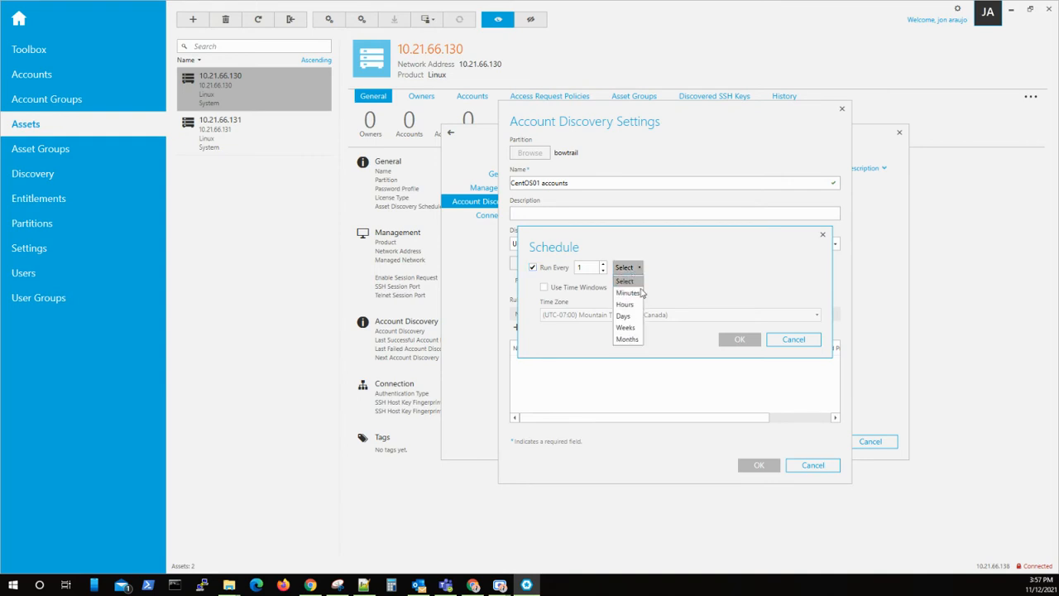
pyautogui.click(625, 328)
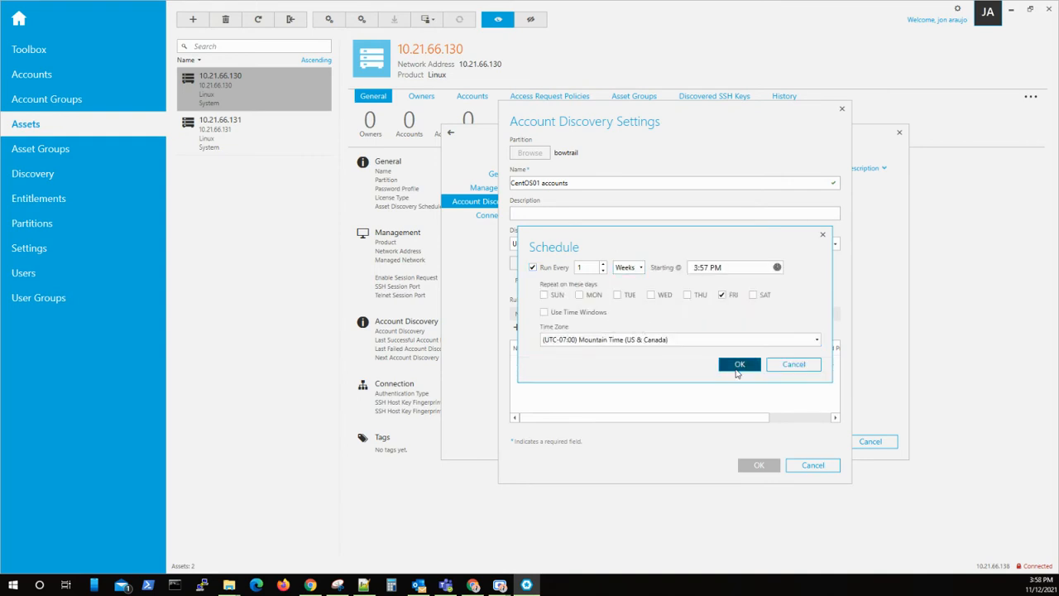
pyautogui.click(738, 367)
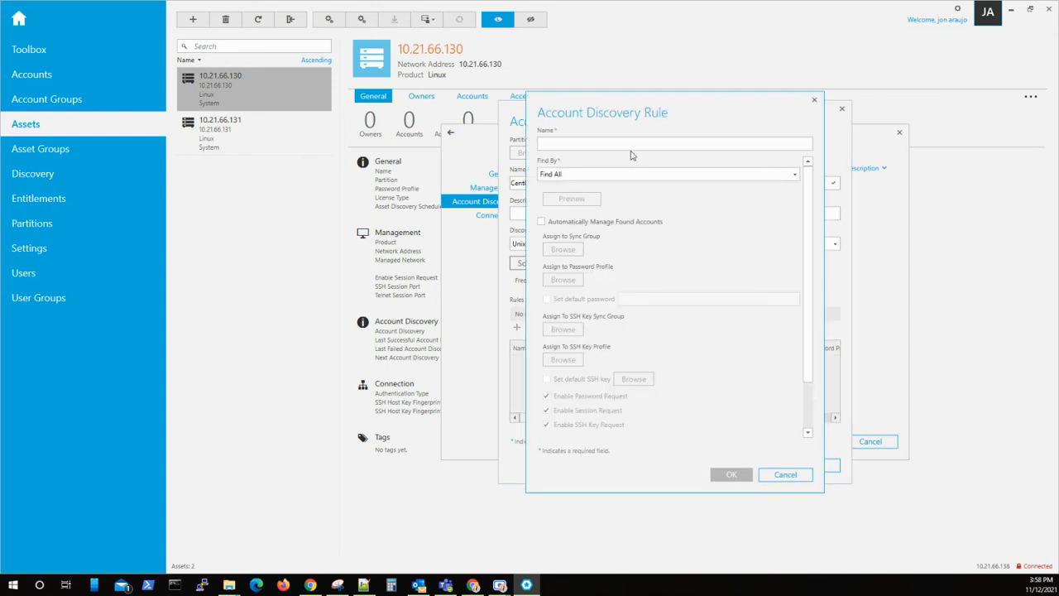
# Name a new discovery rule CentOS01-operators that finds accounts by Property Constraint.
pyautogui.click(632, 145)
pyautogui.write('C')
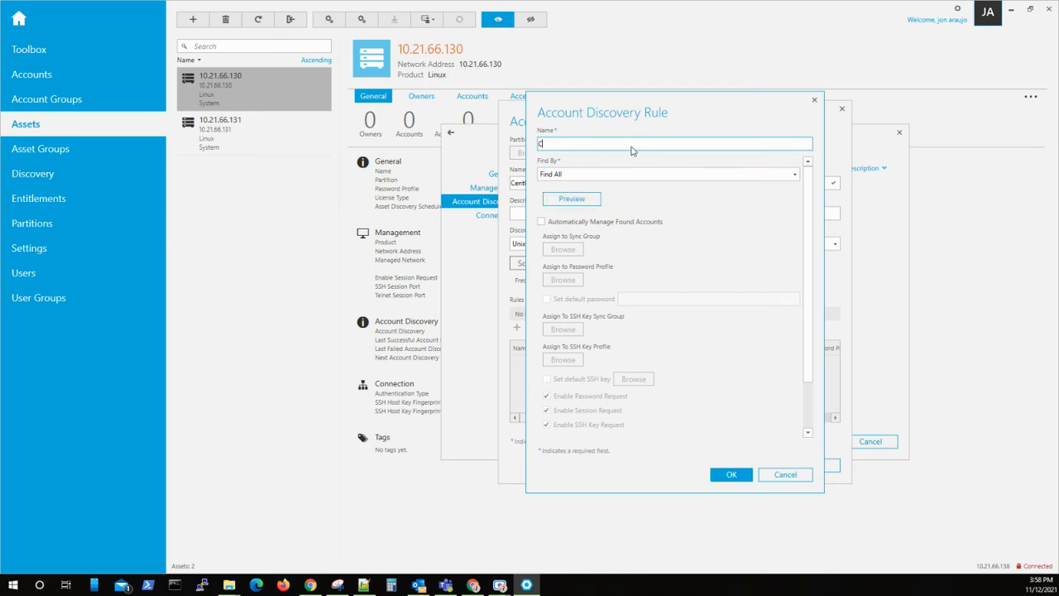
pyautogui.write('entoOS01-operators')
pyautogui.click(669, 173)
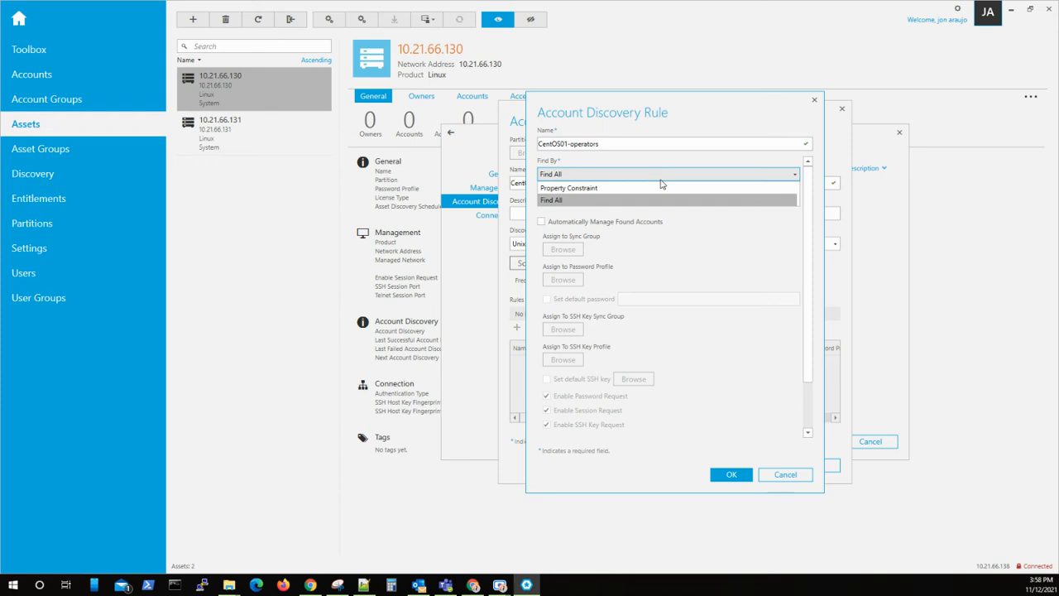
pyautogui.click(612, 190)
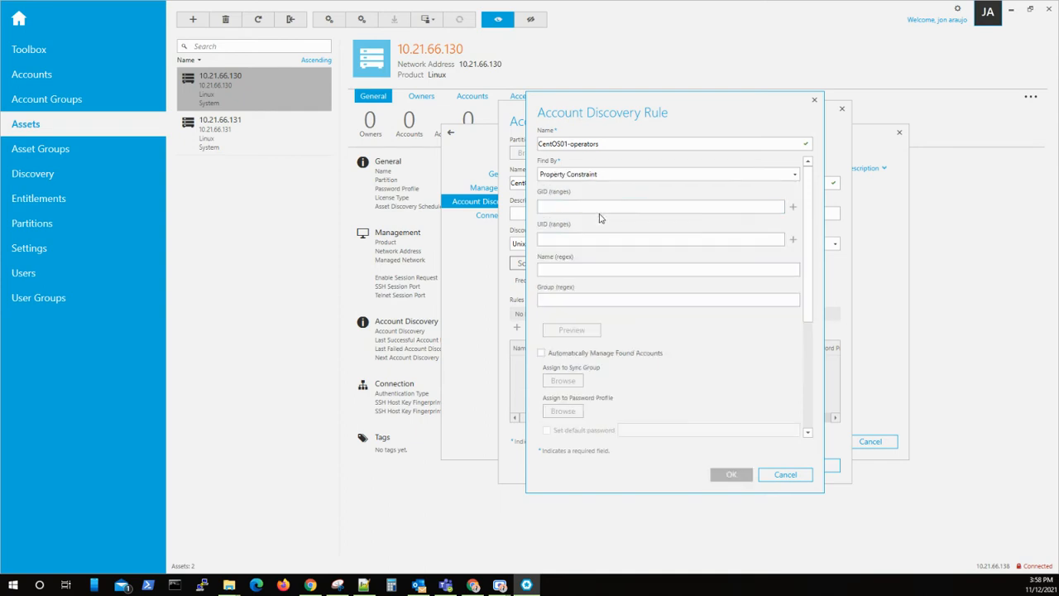
# Match the operators group in the rule, then save the rule and the discovery settings.
pyautogui.click(543, 298)
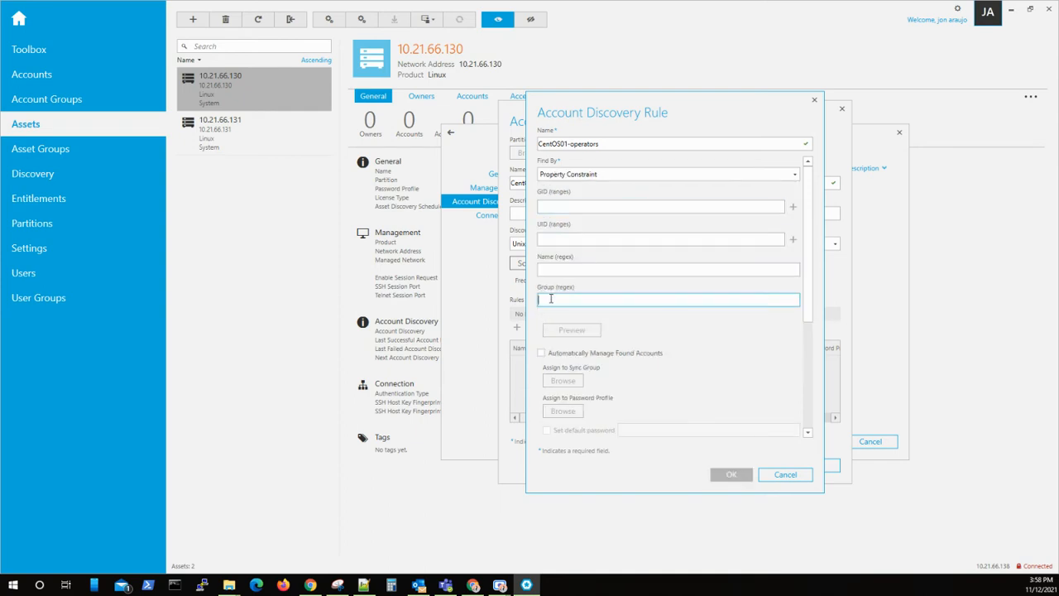
pyautogui.write('opera')
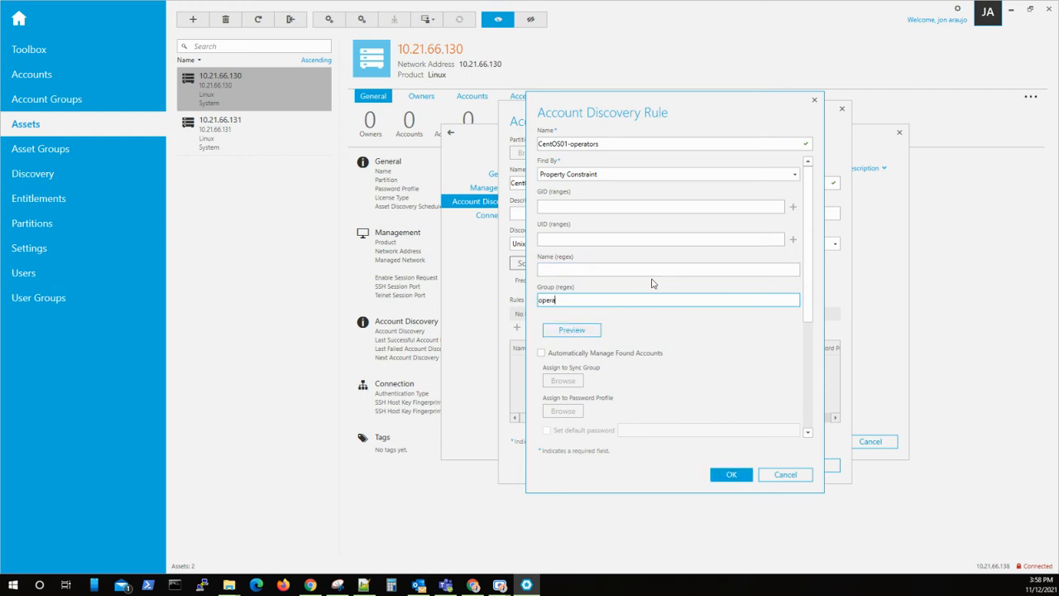
pyautogui.write('tors')
pyautogui.moveTo(641, 112); pyautogui.dragTo(682, 96)
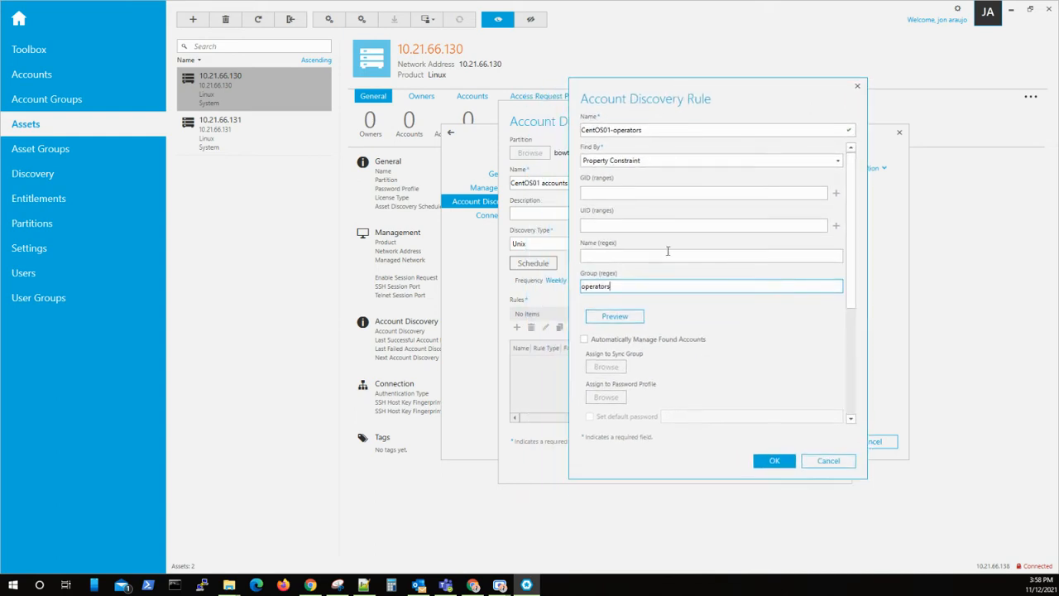
pyautogui.moveTo(623, 286); pyautogui.dragTo(578, 290)
pyautogui.click(644, 287)
pyautogui.click(775, 461)
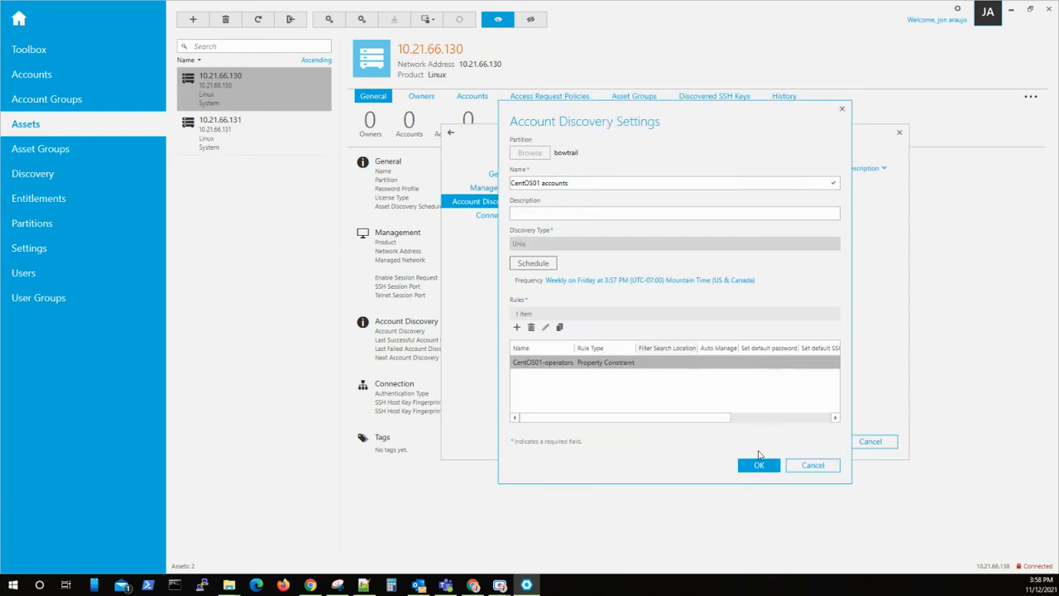
pyautogui.click(759, 466)
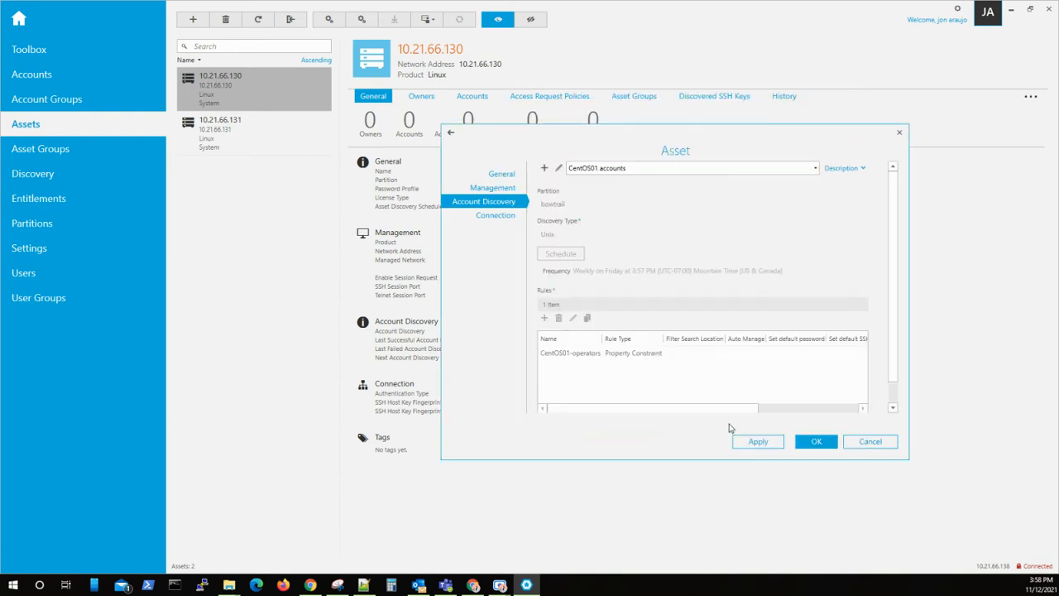
# Set the connection to password authentication as root with its password, then test it.
pyautogui.click(507, 219)
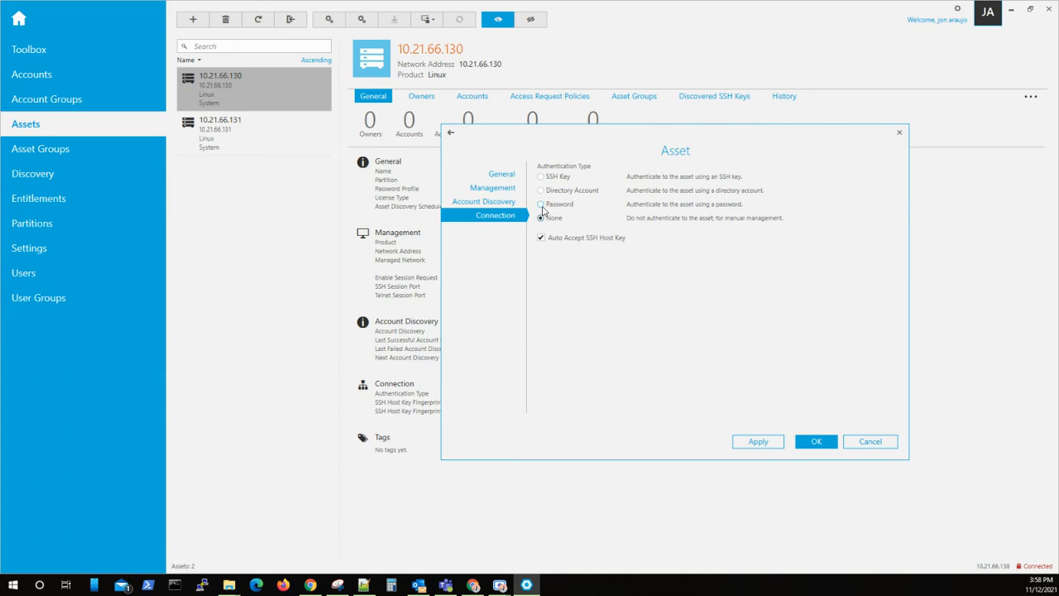
pyautogui.click(542, 205)
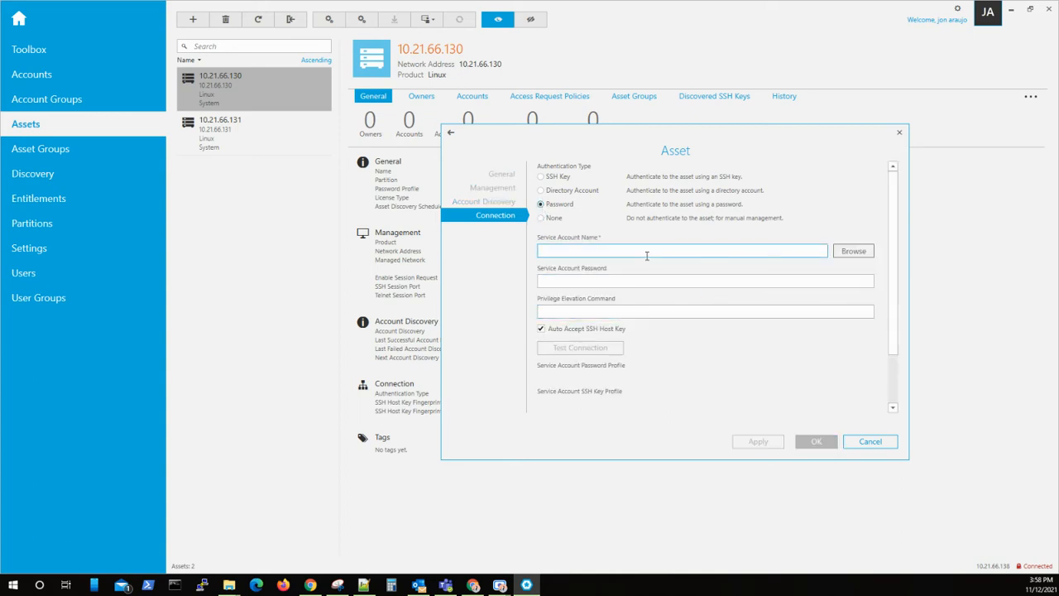
pyautogui.write('root')
pyautogui.click(650, 282)
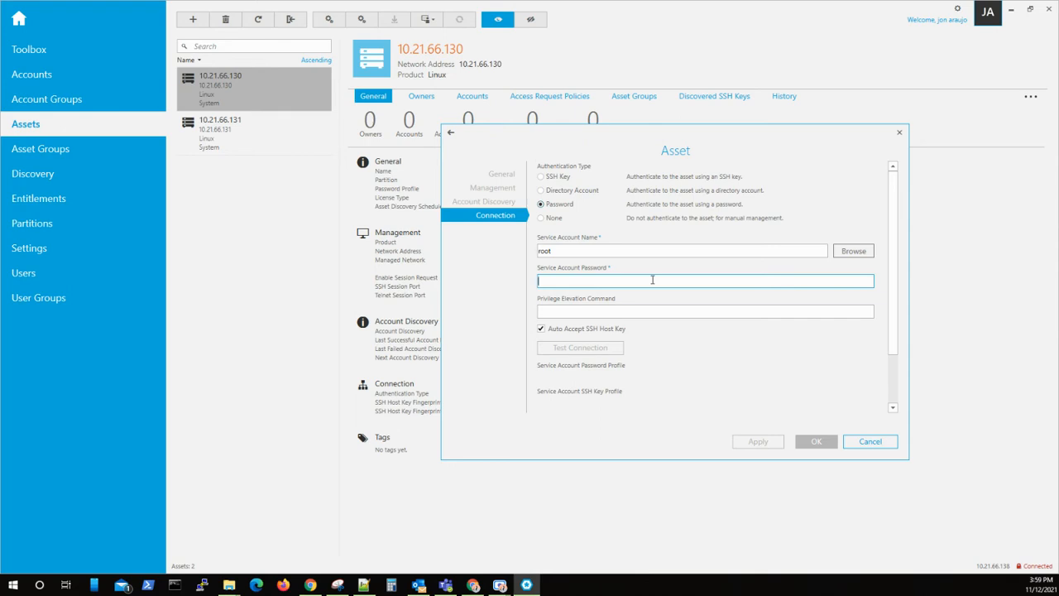
pyautogui.write('•••••••')
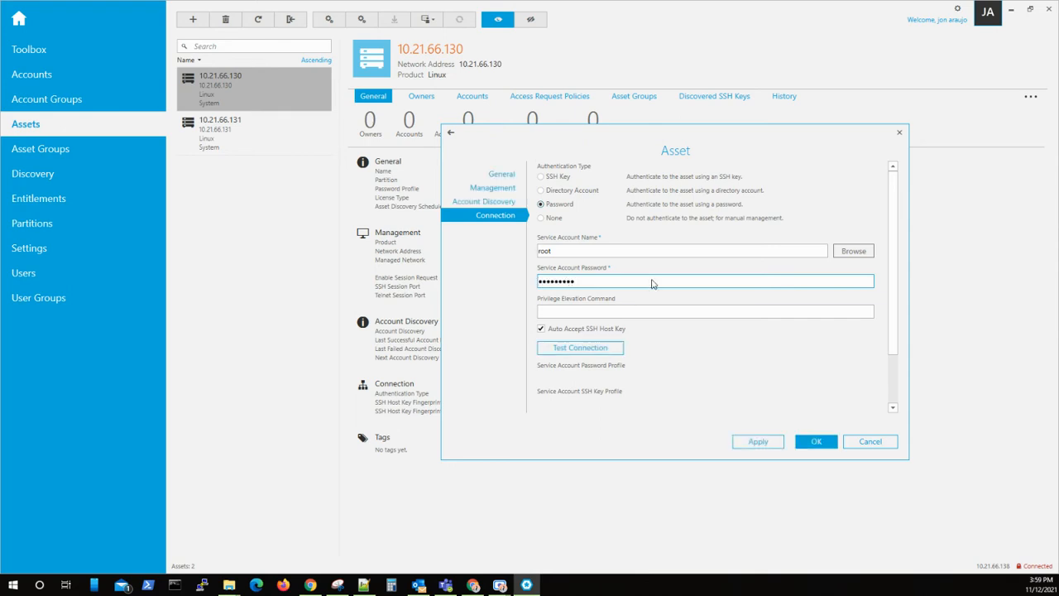
pyautogui.click(609, 312)
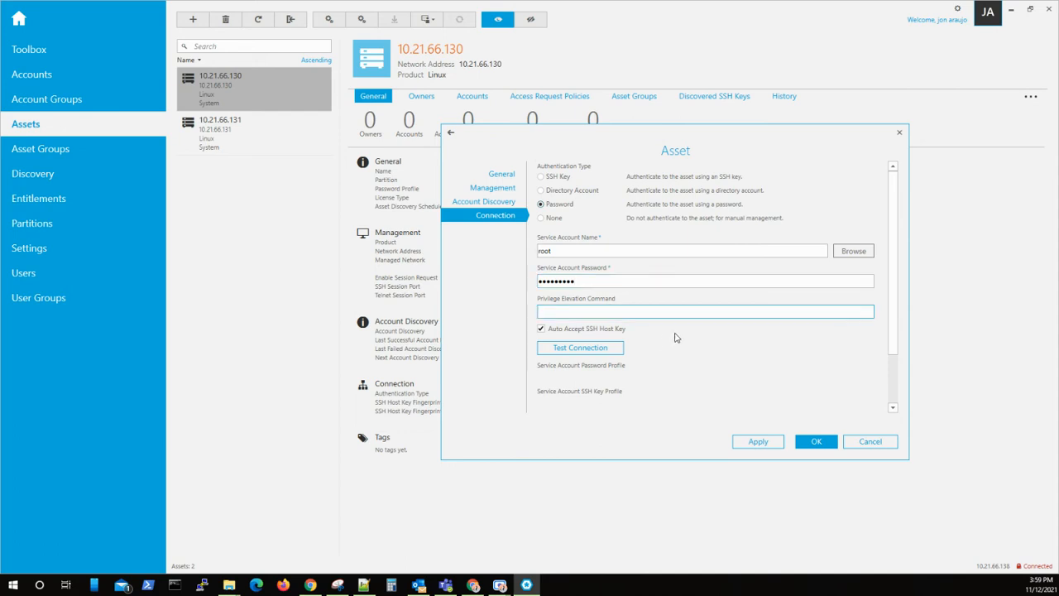
pyautogui.click(567, 348)
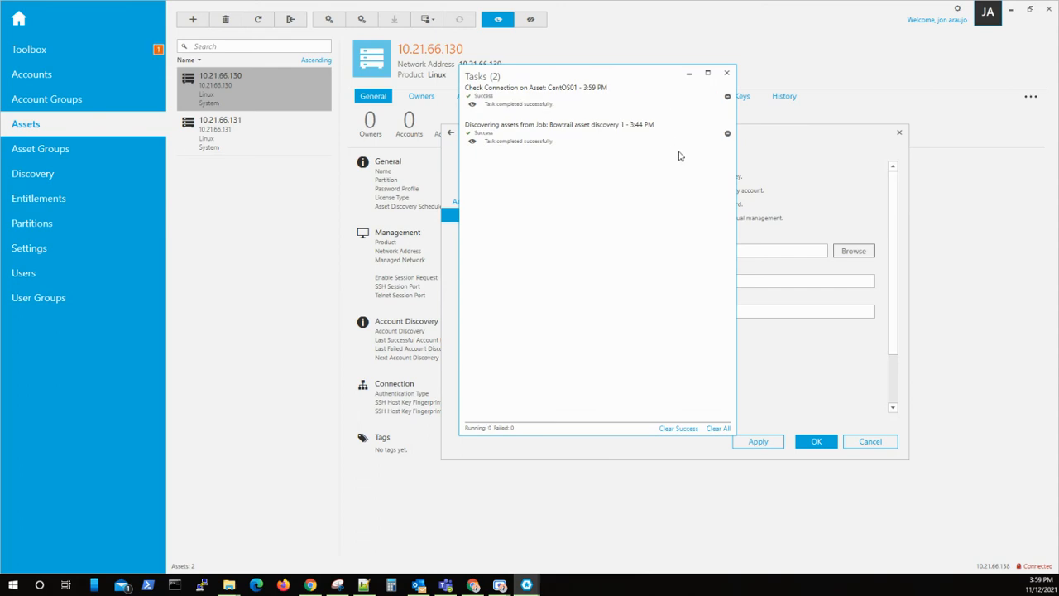
# Clear the finished tasks and save the CentOS01 asset settings.
pyautogui.click(719, 429)
pyautogui.click(727, 74)
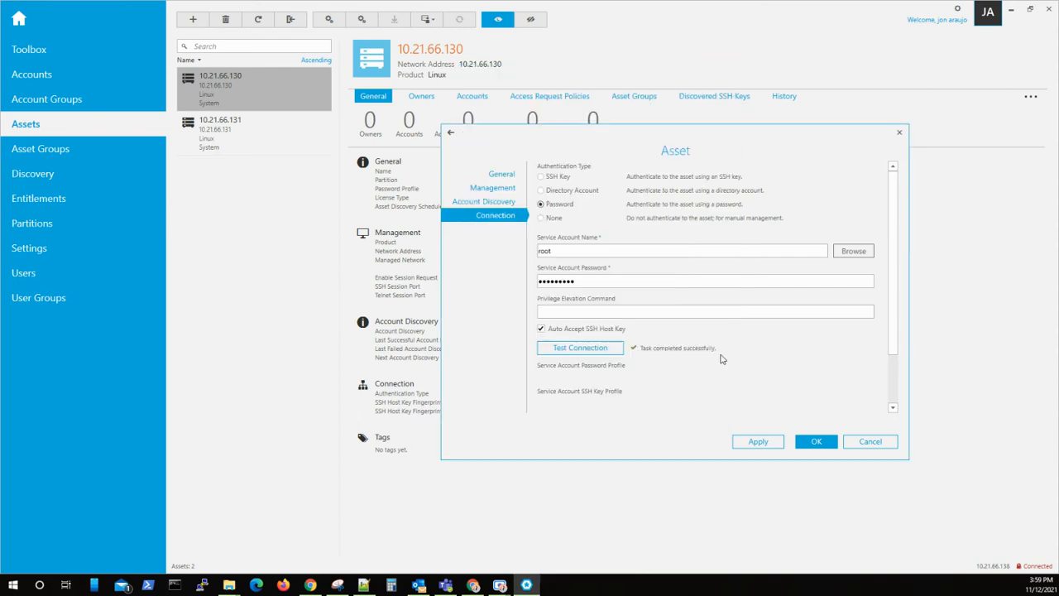
pyautogui.click(816, 442)
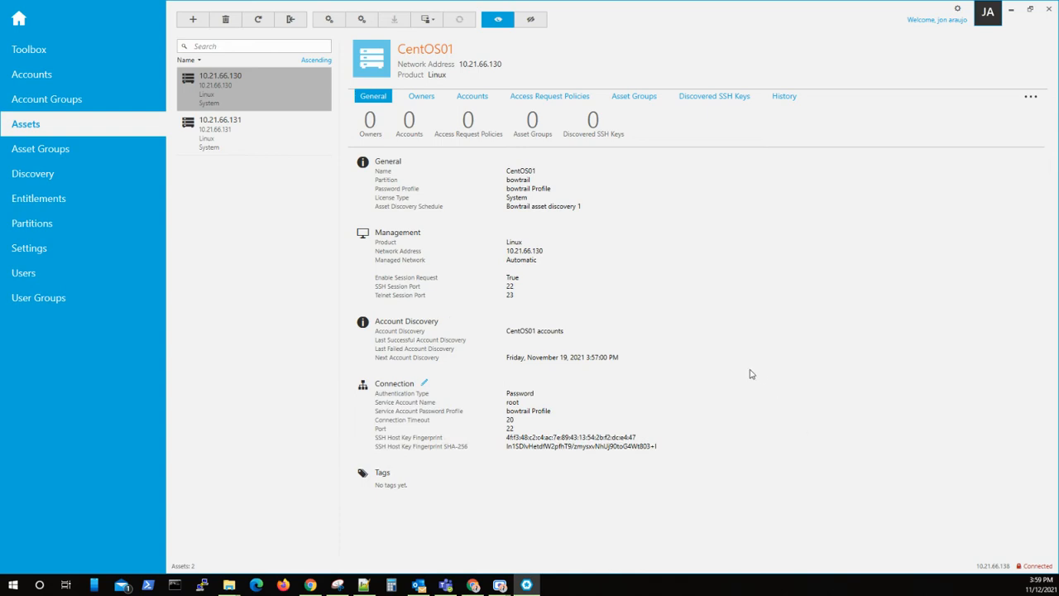
# Refresh the asset list and view the details of asset 10.21.66.131.
pyautogui.click(258, 25)
pyautogui.click(257, 18)
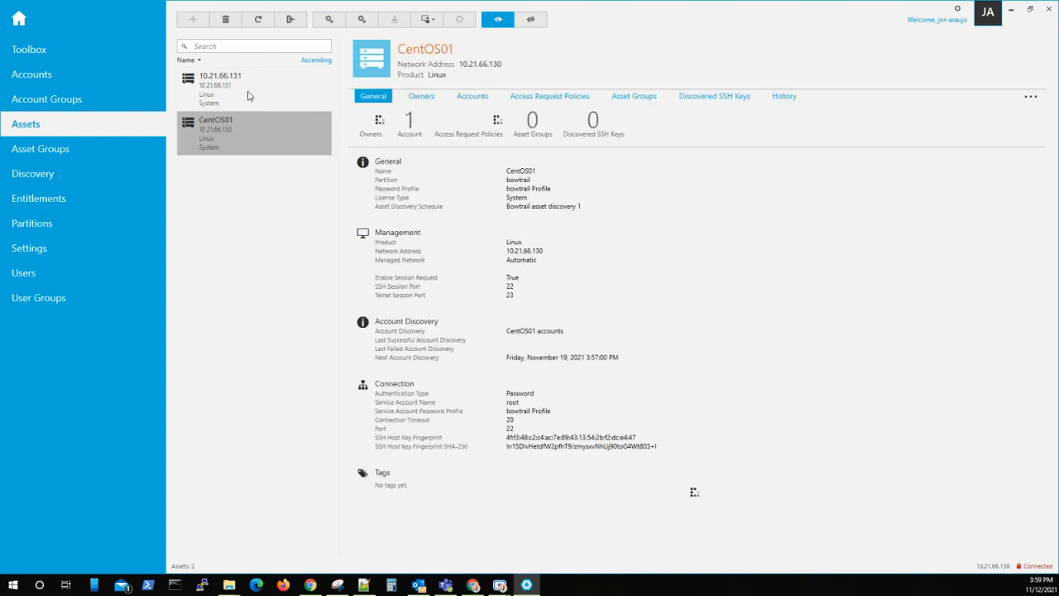
pyautogui.click(248, 96)
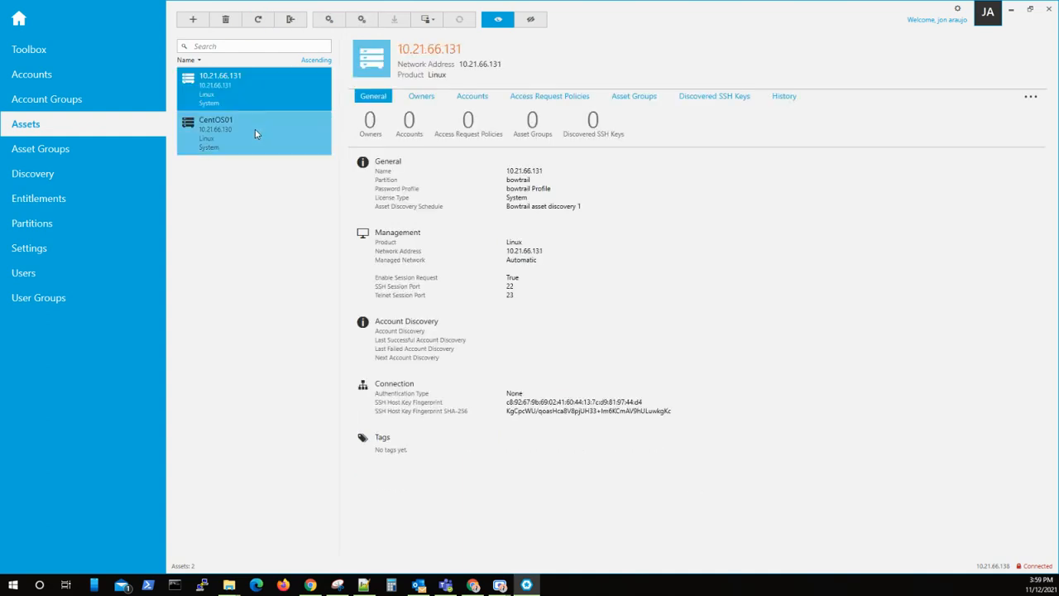
# Run Discover Accounts on the CentOS01 asset.
pyautogui.click(255, 130)
pyautogui.rightClick(255, 129)
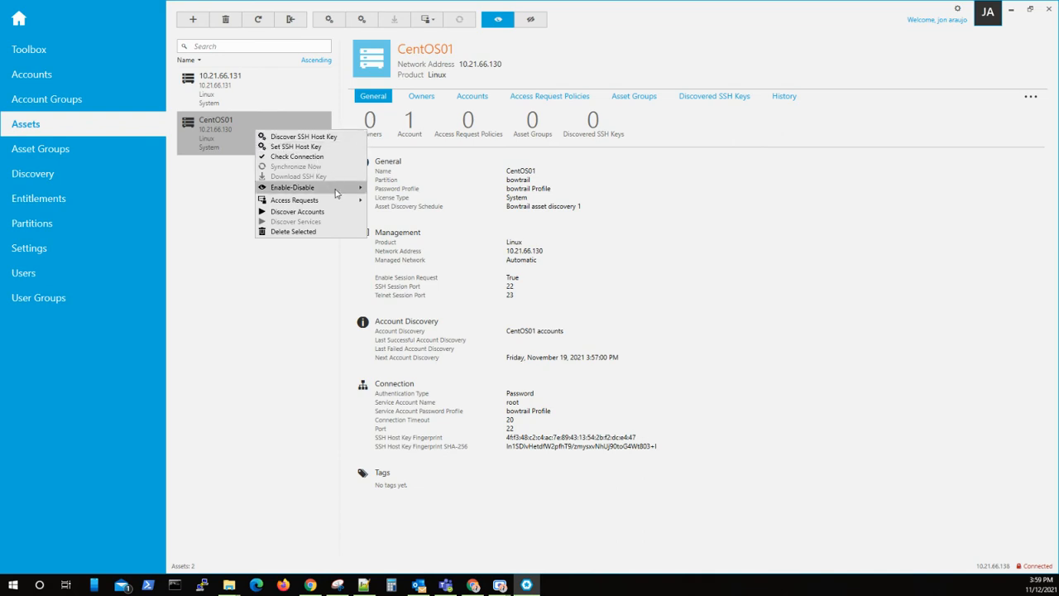
pyautogui.click(298, 212)
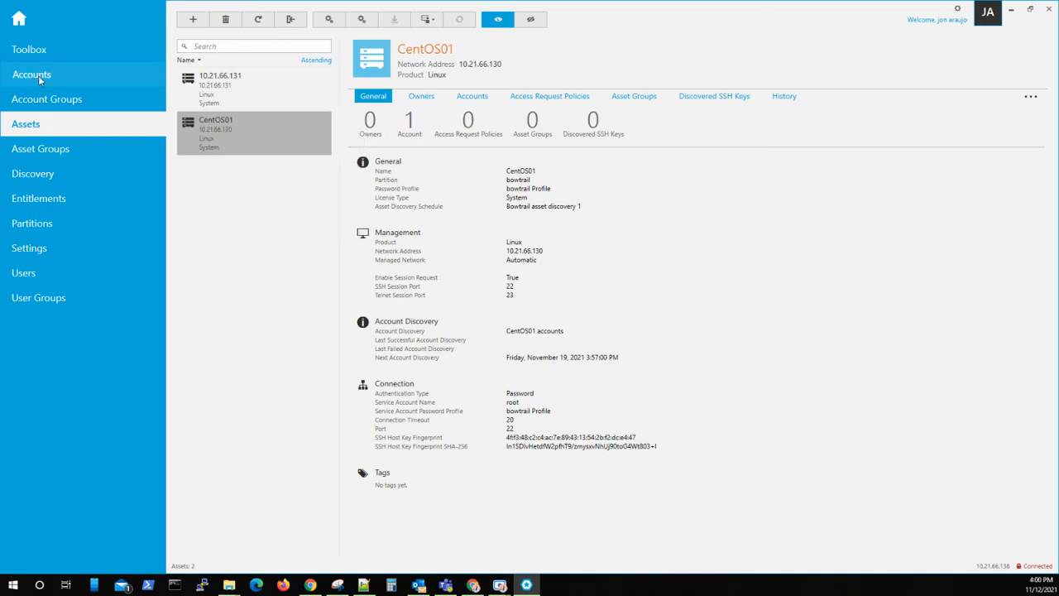
# Reload the Accounts page, confirm root is CentOS01's only account, and return to Assets.
pyautogui.click(41, 77)
pyautogui.click(259, 20)
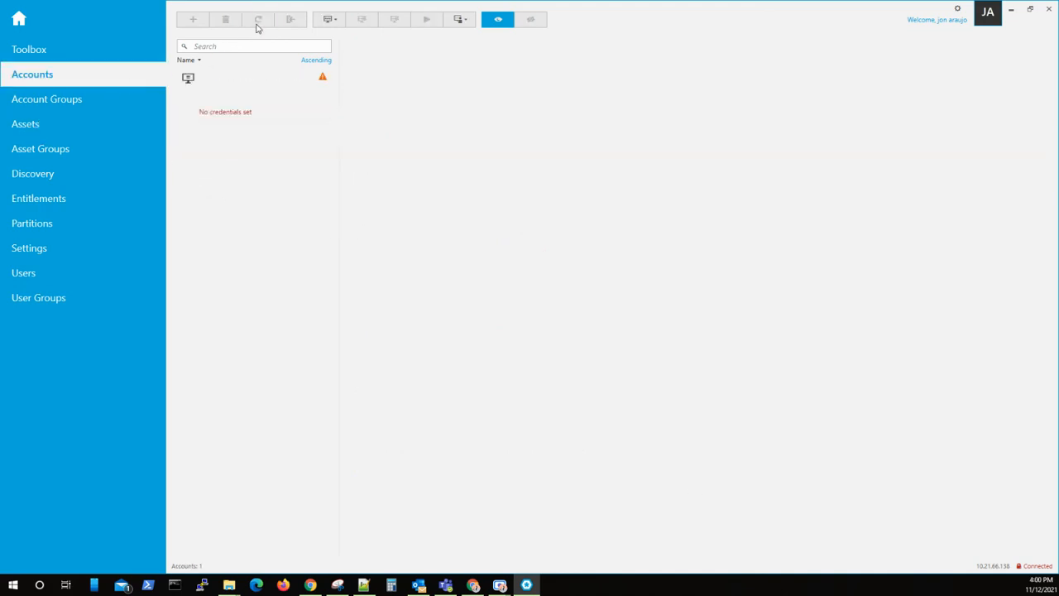
pyautogui.click(225, 93)
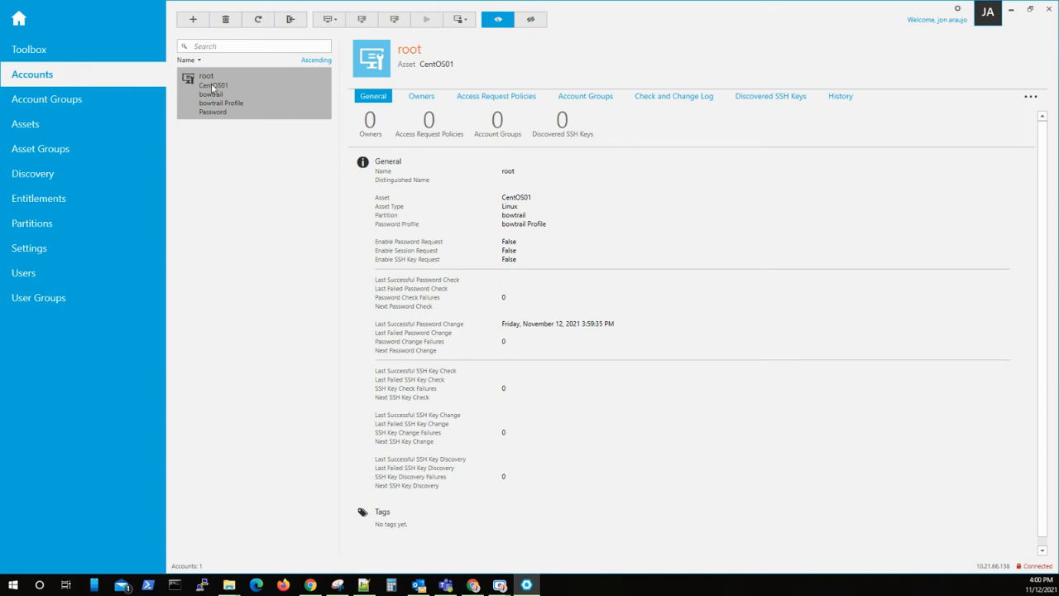
pyautogui.click(47, 128)
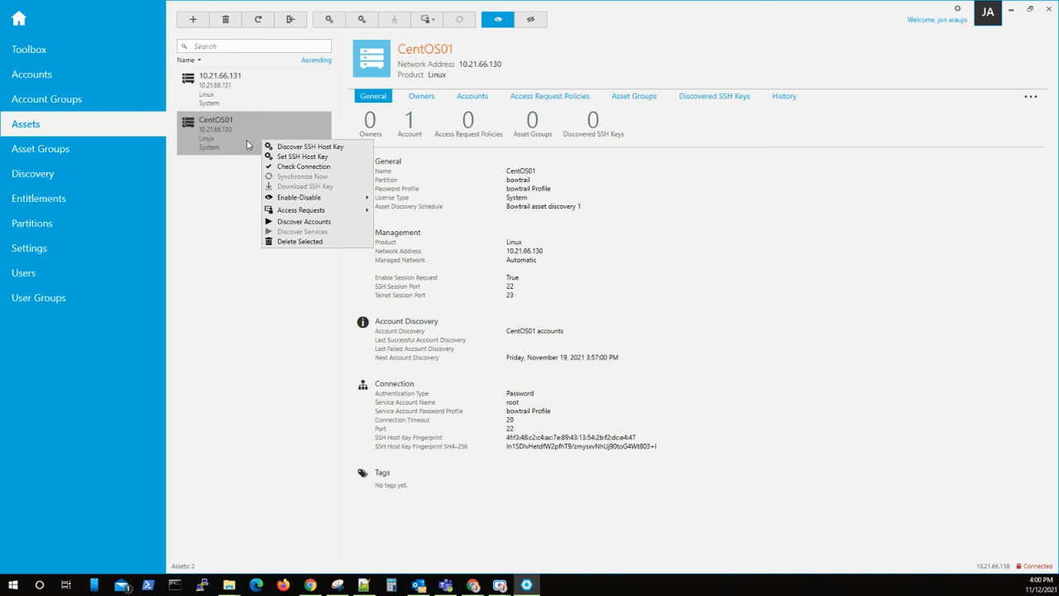
# Make the CentOS01-operators rule automatically manage found accounts and save all three dialogs.
pyautogui.click(246, 145)
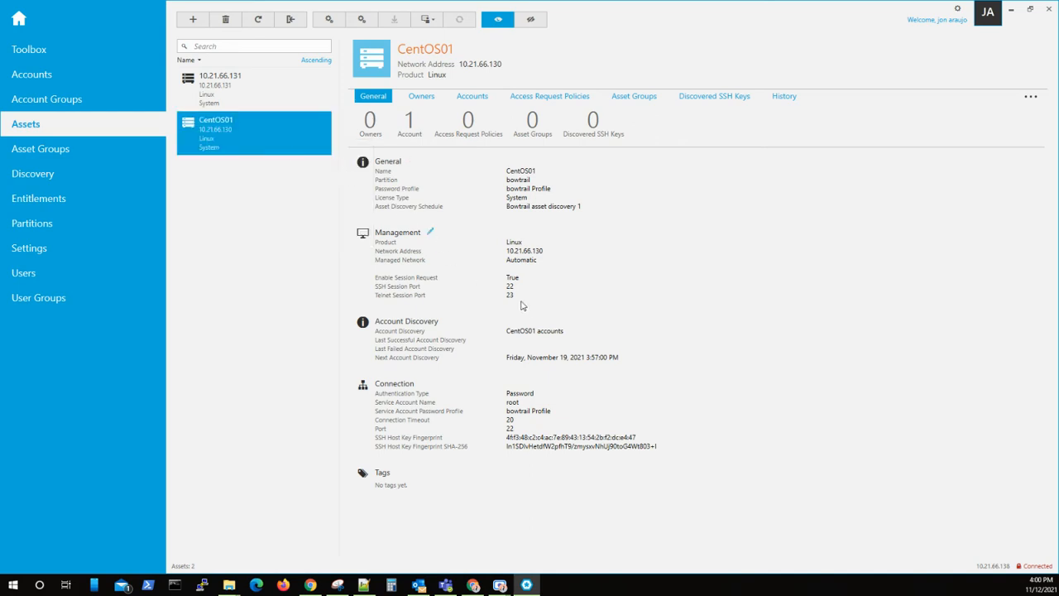
pyautogui.click(448, 321)
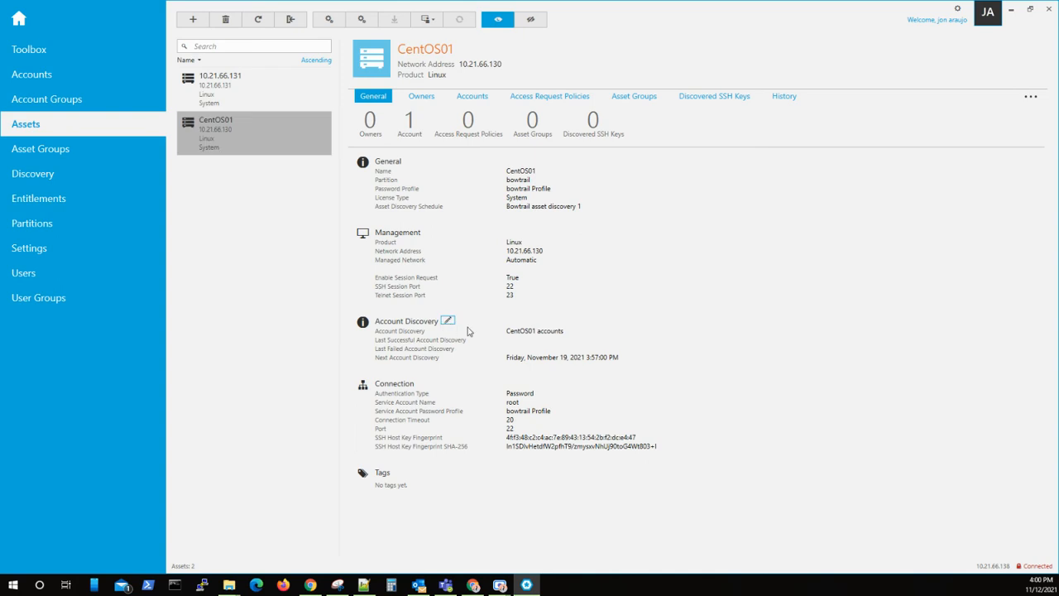
pyautogui.click(448, 320)
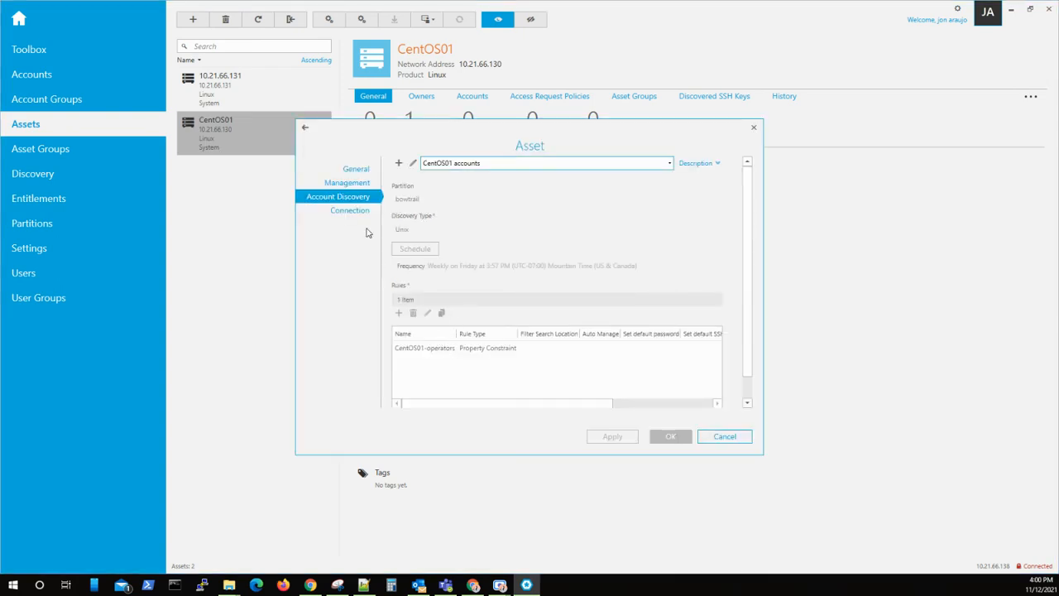
pyautogui.click(413, 164)
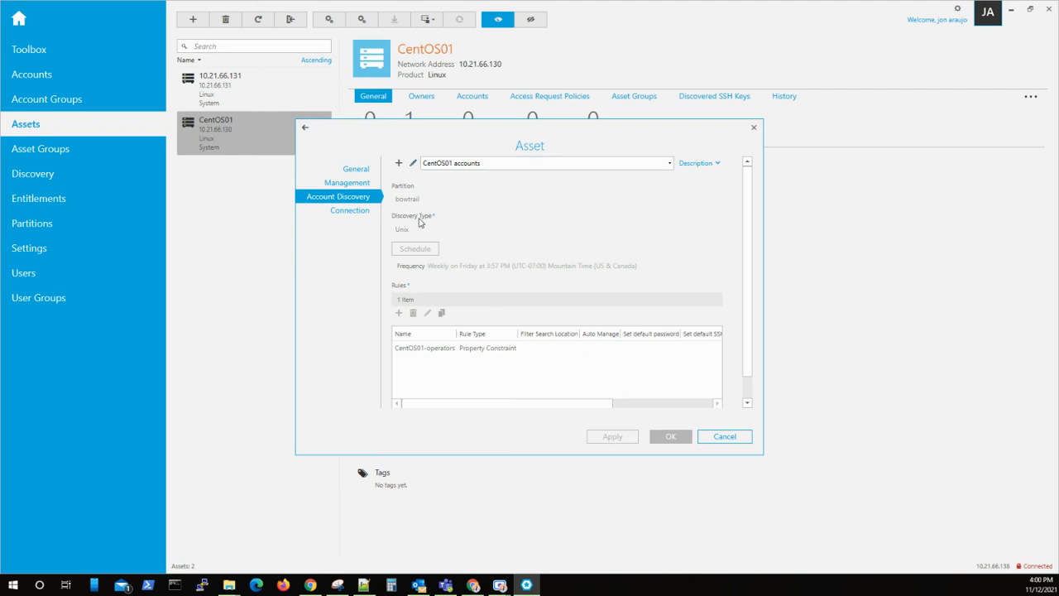
pyautogui.click(405, 358)
pyautogui.click(401, 324)
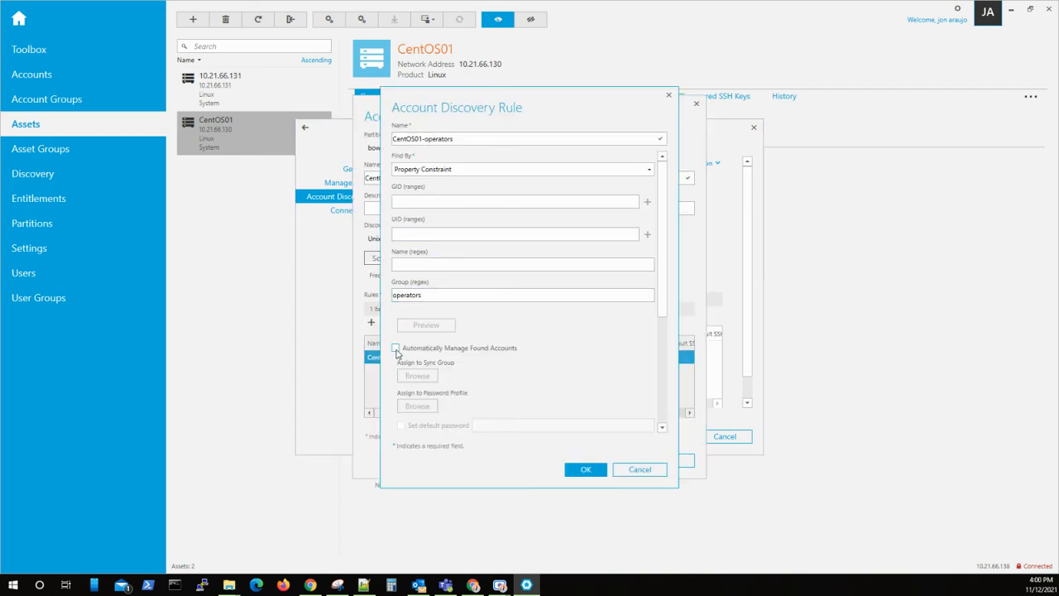
pyautogui.click(395, 348)
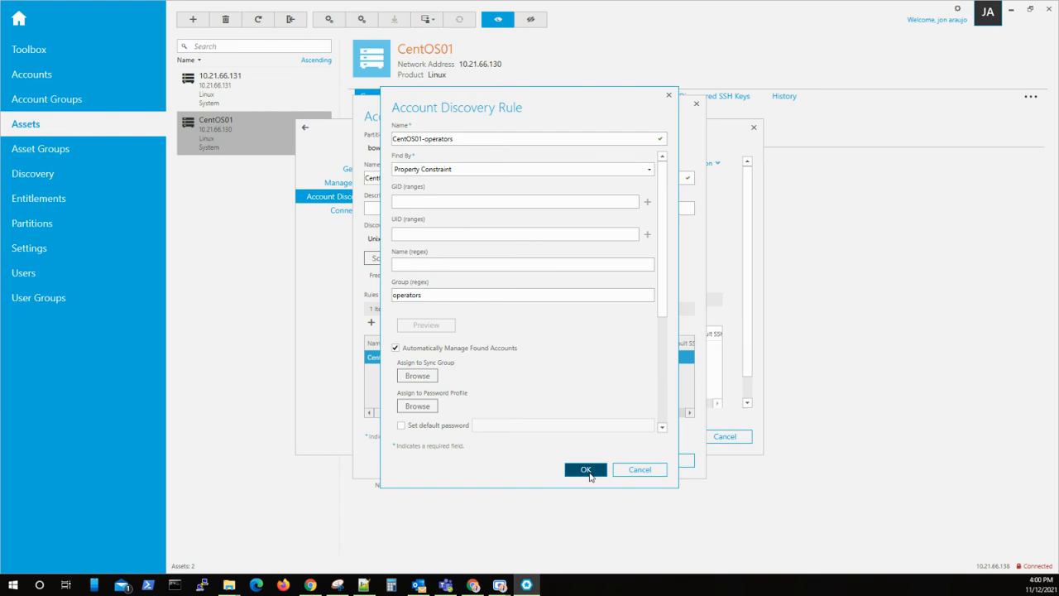
pyautogui.click(586, 469)
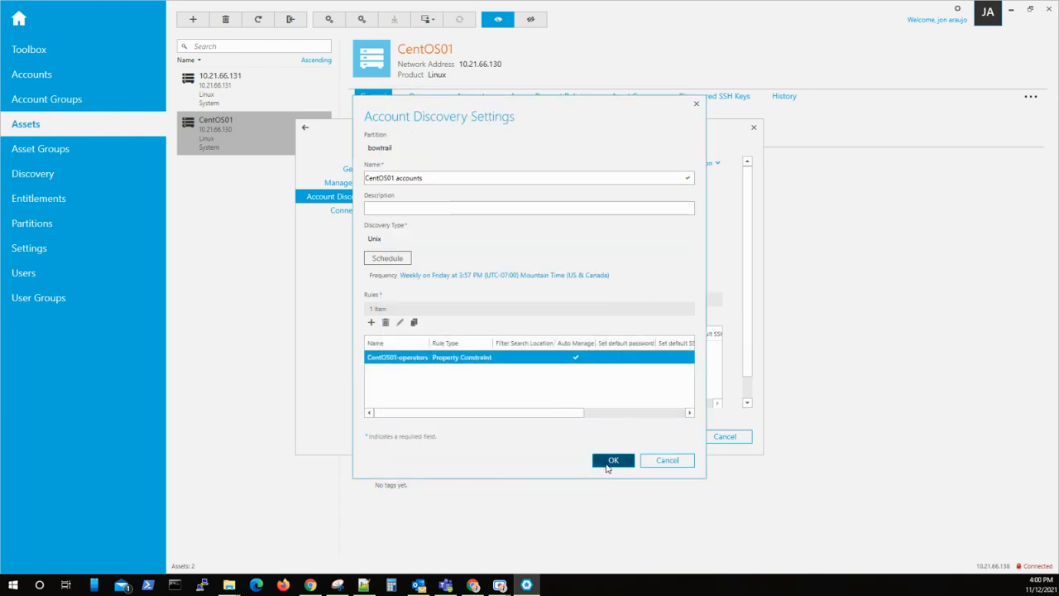
pyautogui.click(613, 461)
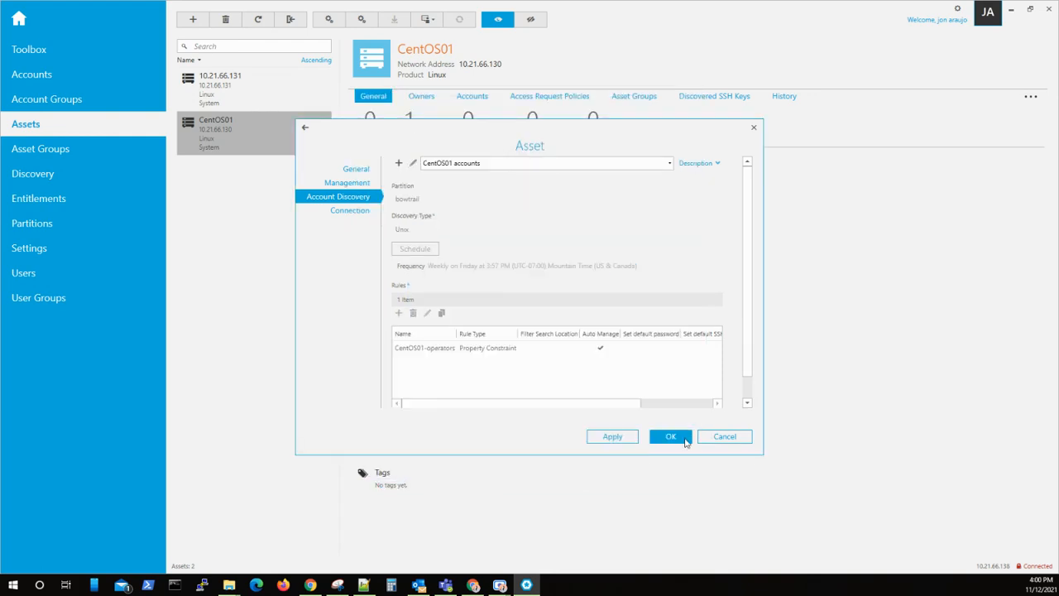
pyautogui.click(684, 441)
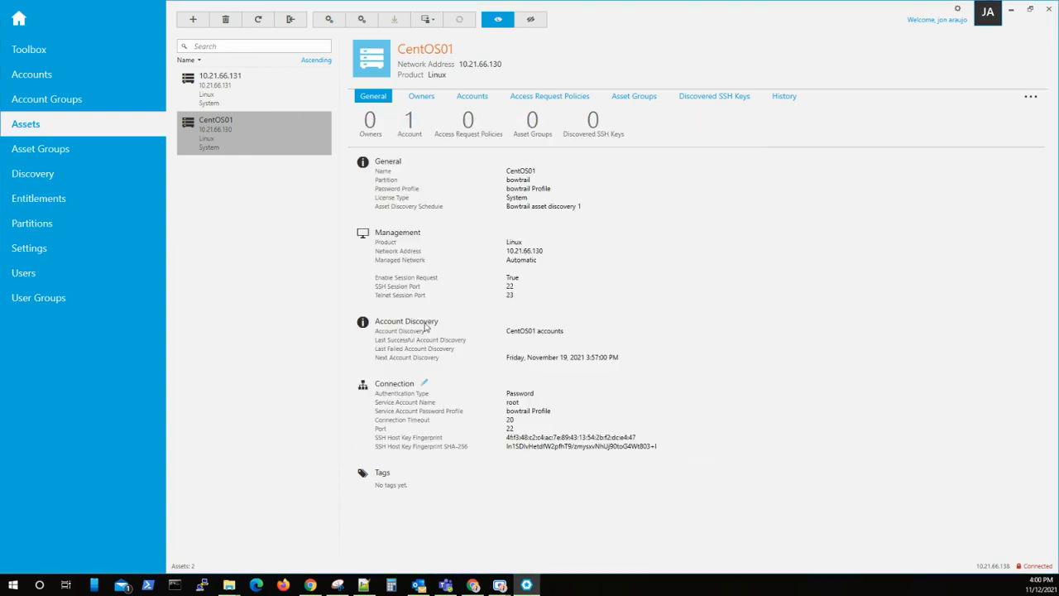
# Run Discover Accounts on CentOS01 again, clear the finished task, and view its Accounts tab.
pyautogui.rightClick(273, 142)
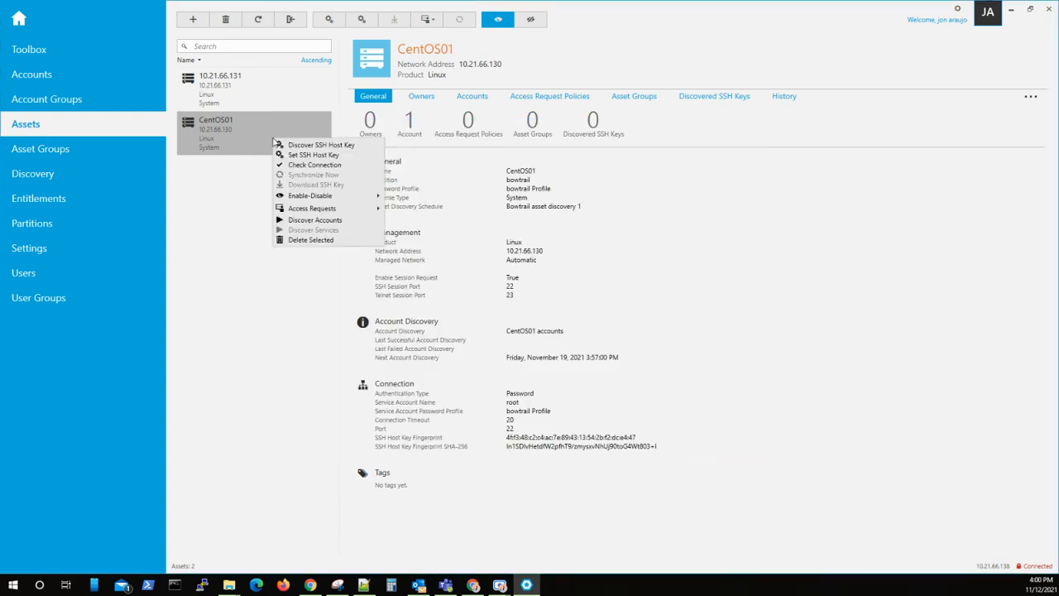
pyautogui.click(305, 225)
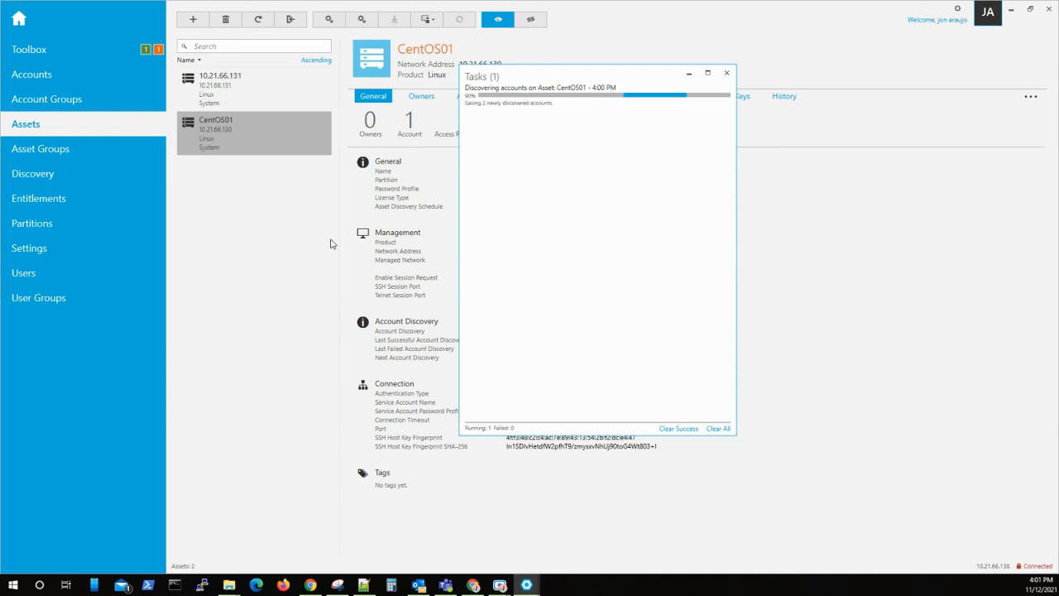
pyautogui.click(719, 428)
pyautogui.click(726, 73)
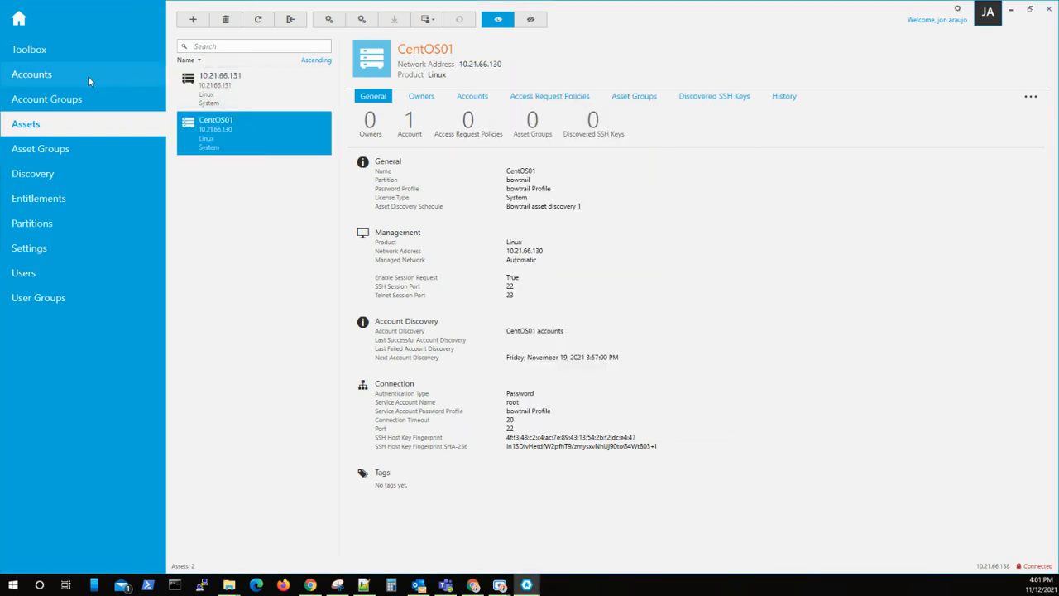
pyautogui.click(474, 97)
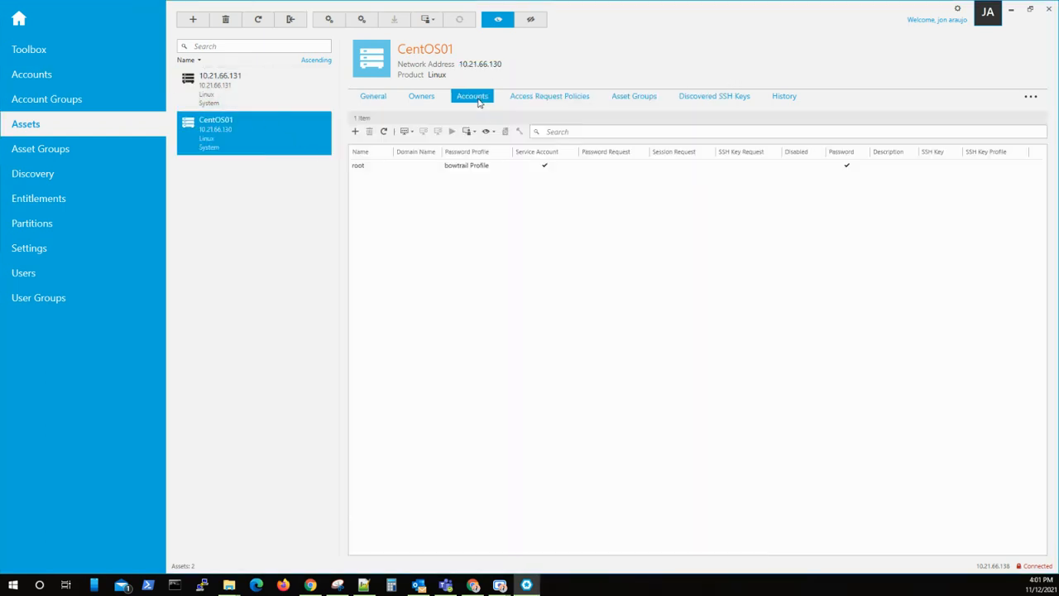
pyautogui.click(259, 24)
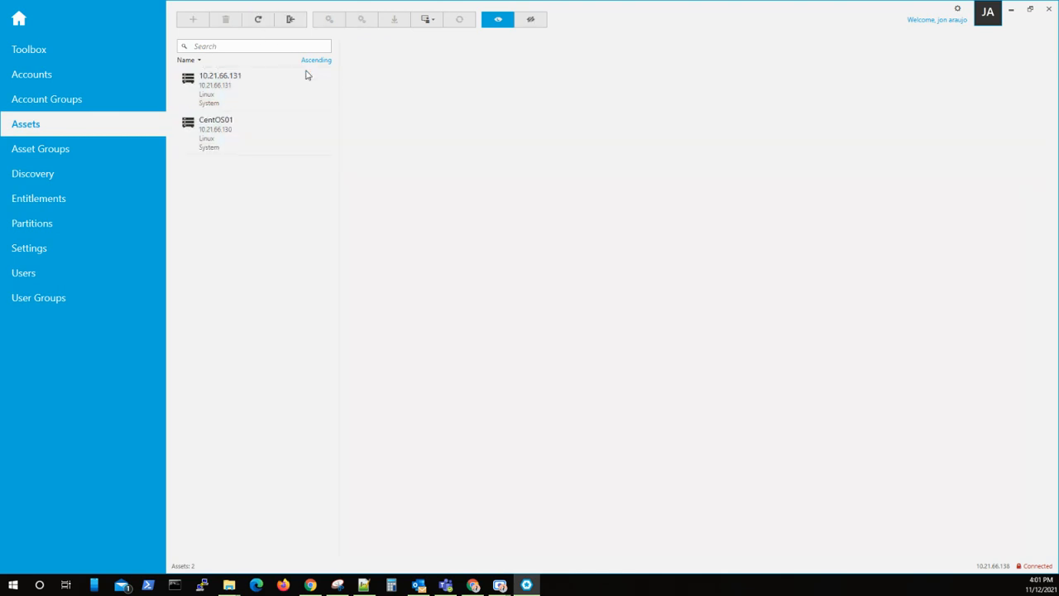
pyautogui.click(286, 139)
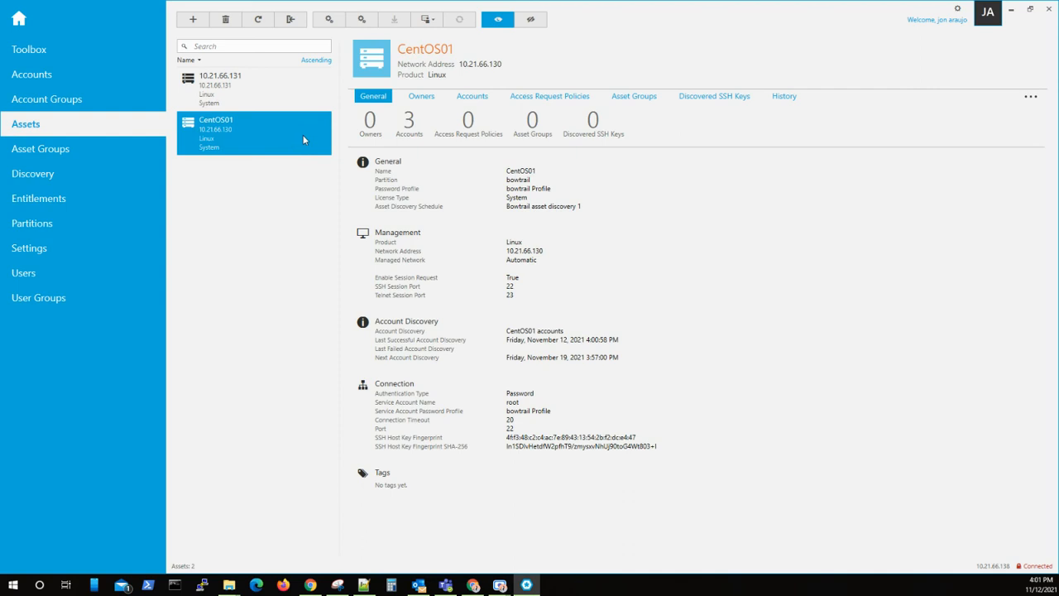
pyautogui.click(473, 99)
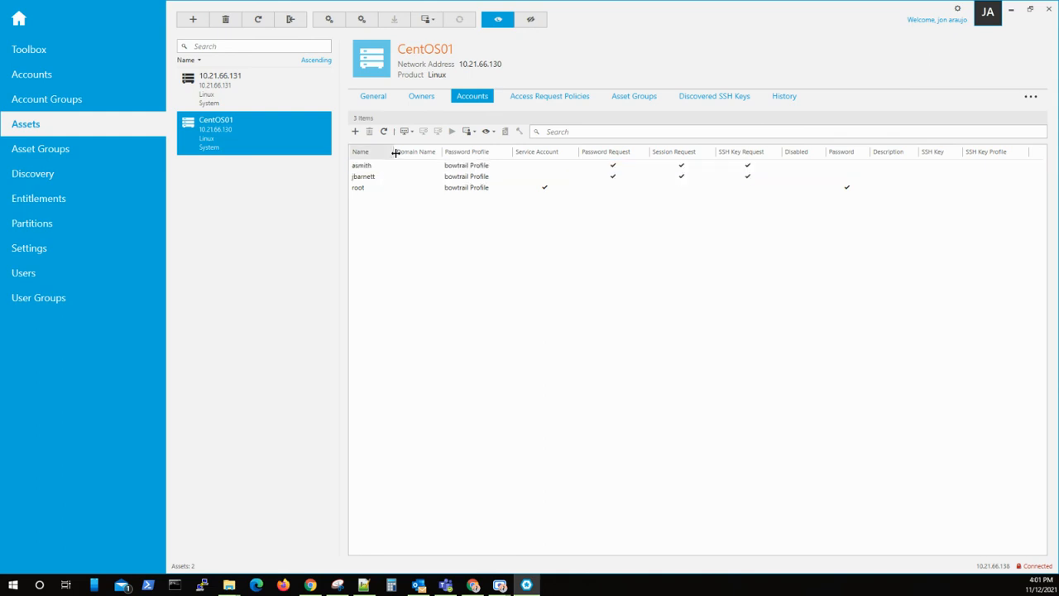
pyautogui.moveTo(393, 152); pyautogui.dragTo(448, 152)
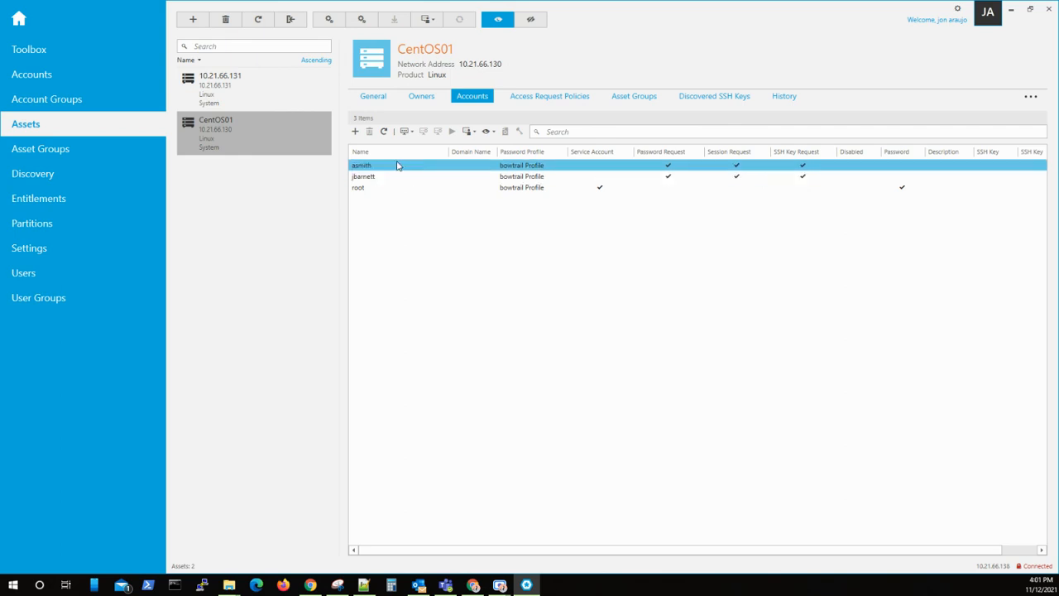
pyautogui.click(57, 75)
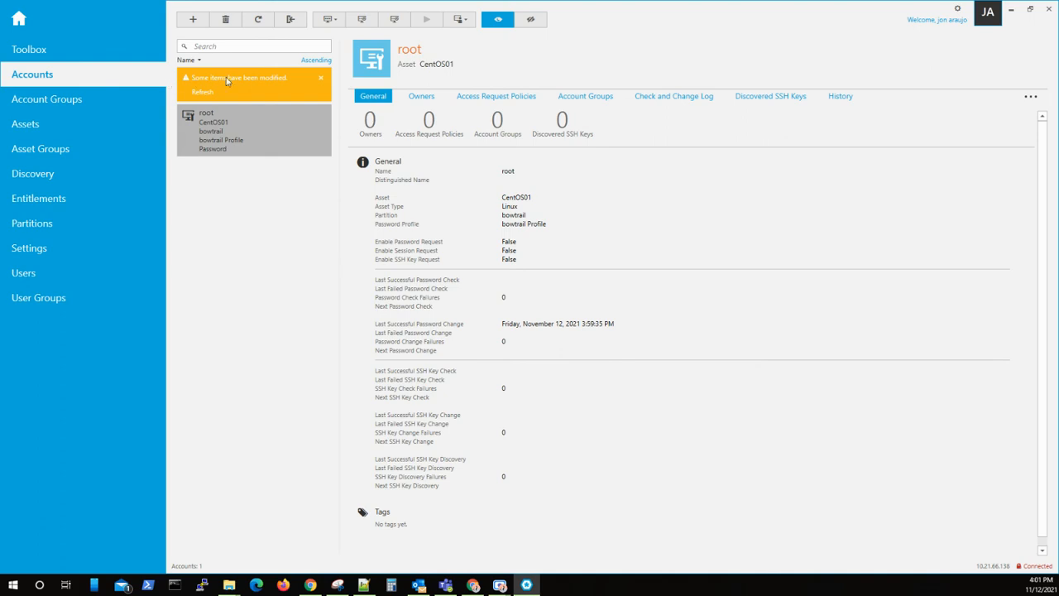
pyautogui.click(203, 94)
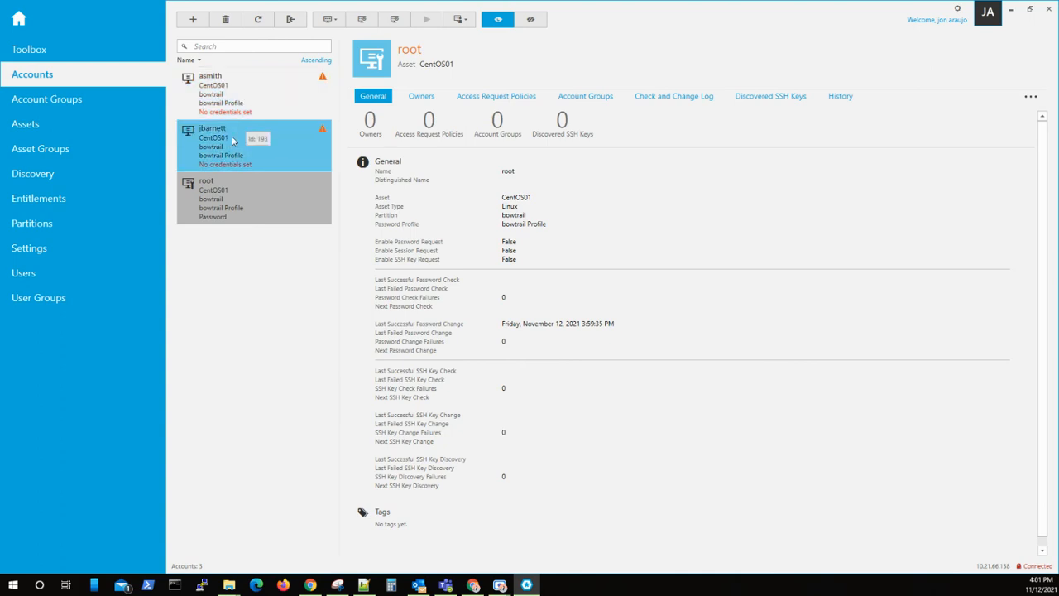
pyautogui.moveTo(326, 79)
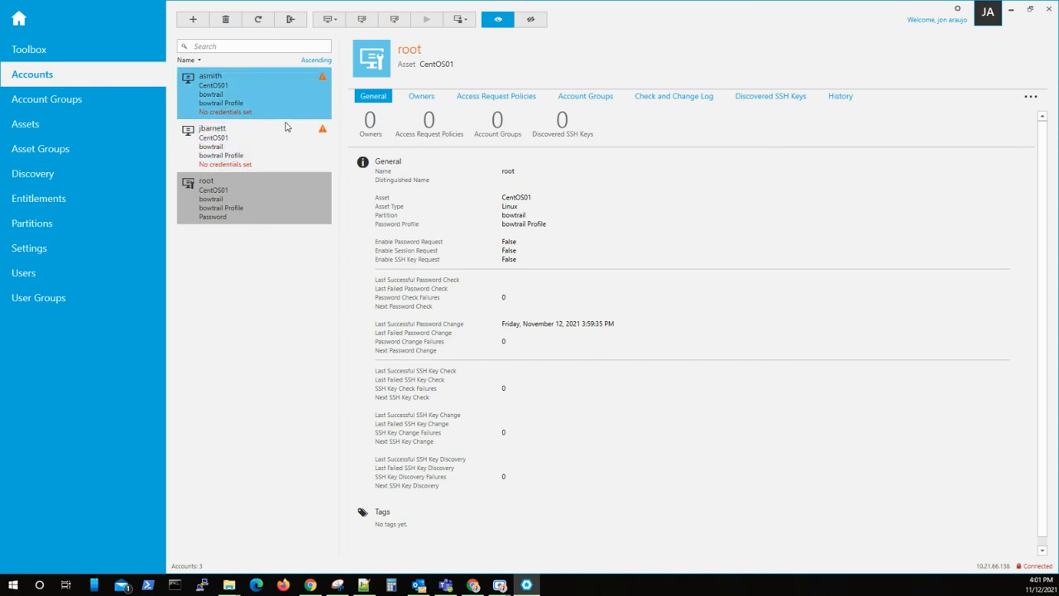
pyautogui.moveTo(294, 94); pyautogui.dragTo(282, 142)
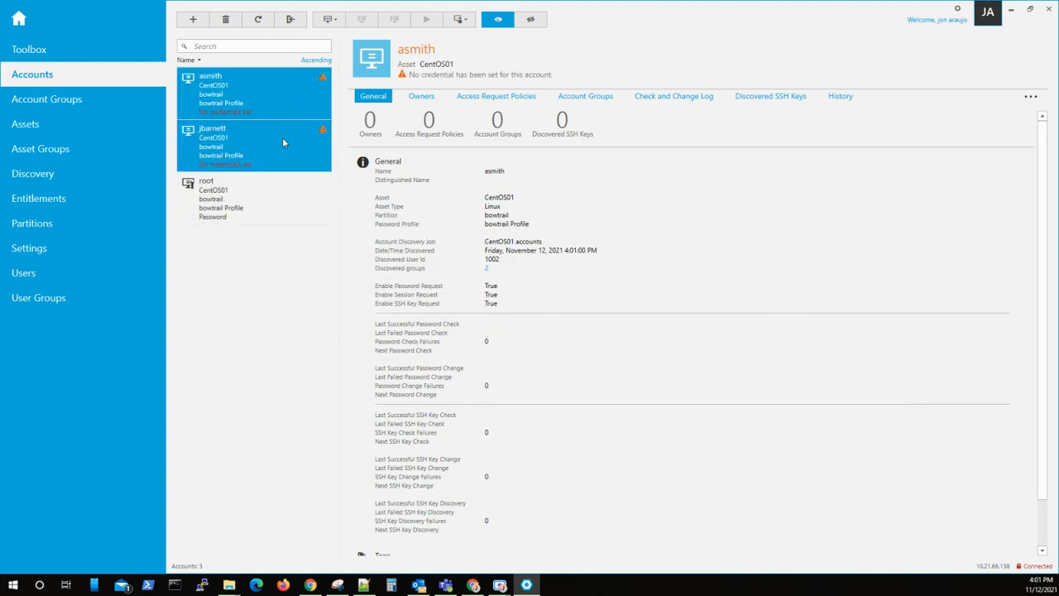
pyautogui.rightClick(282, 141)
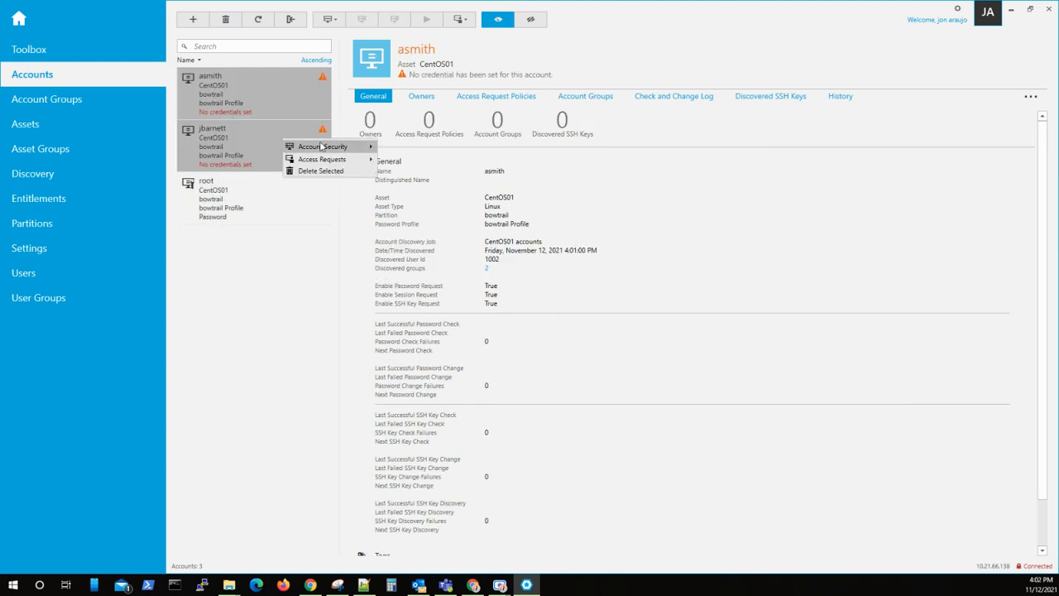
pyautogui.moveTo(339, 147)
pyautogui.moveTo(454, 172)
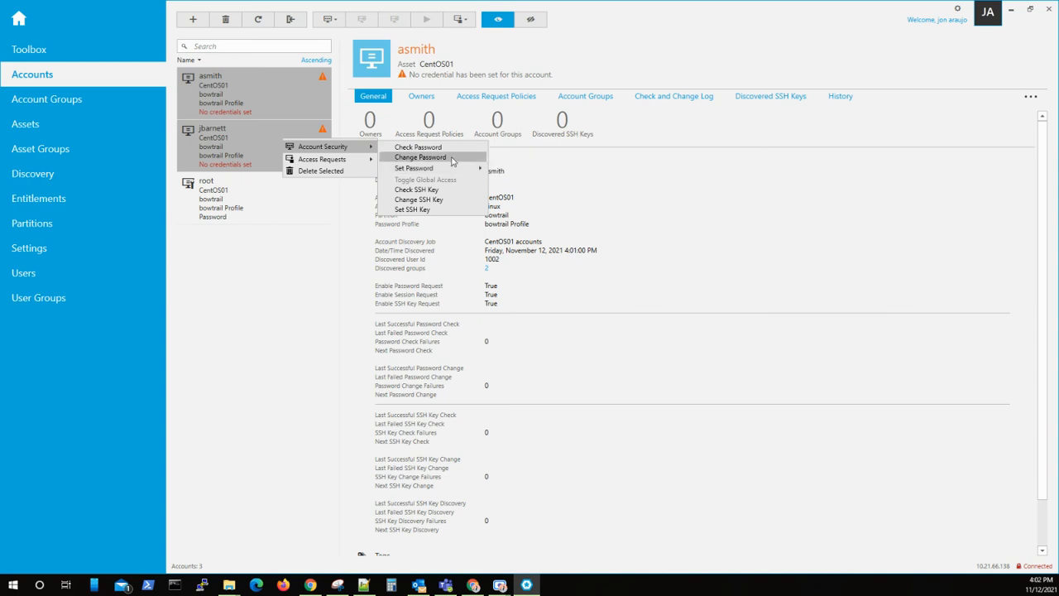
pyautogui.click(454, 158)
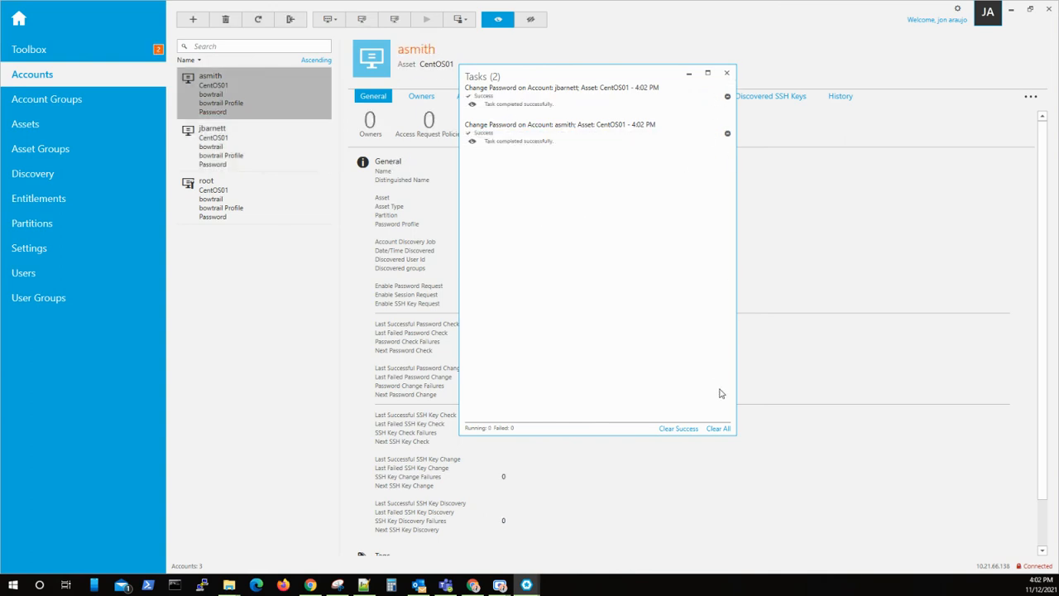
pyautogui.click(719, 429)
pyautogui.click(727, 73)
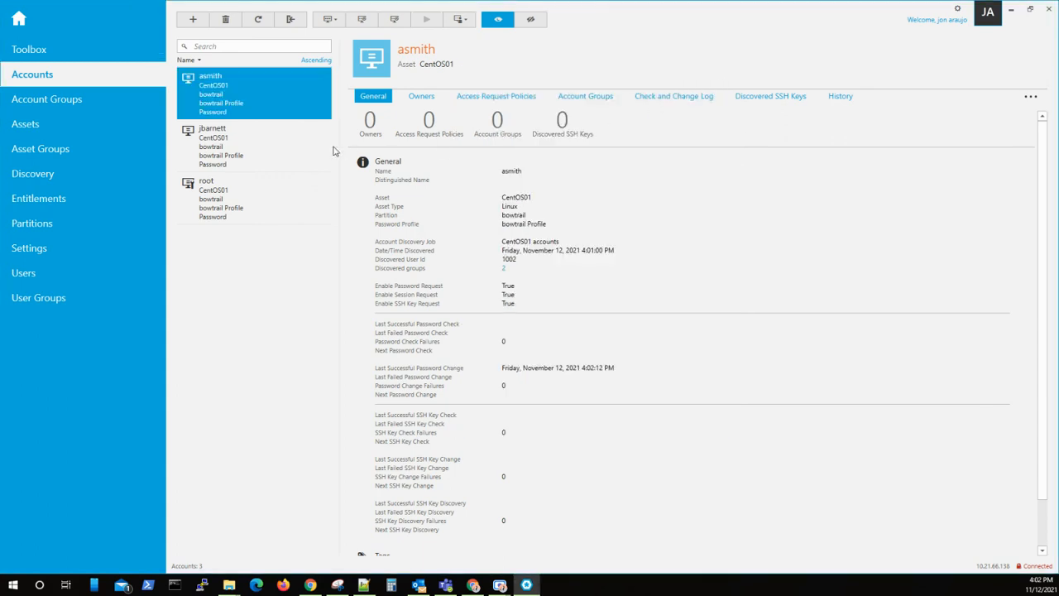
pyautogui.click(271, 148)
pyautogui.click(277, 107)
pyautogui.click(272, 146)
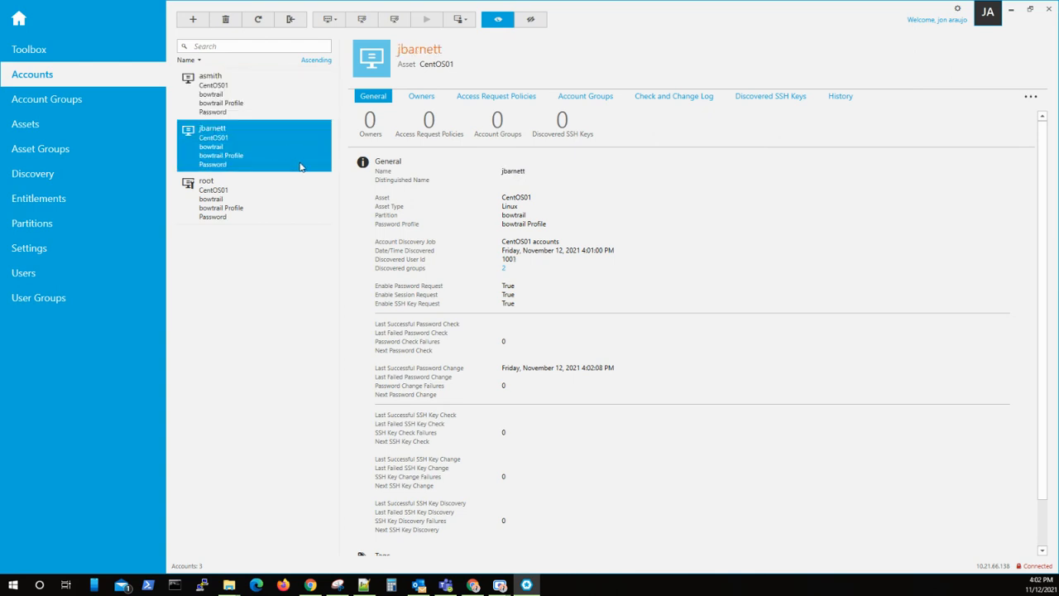